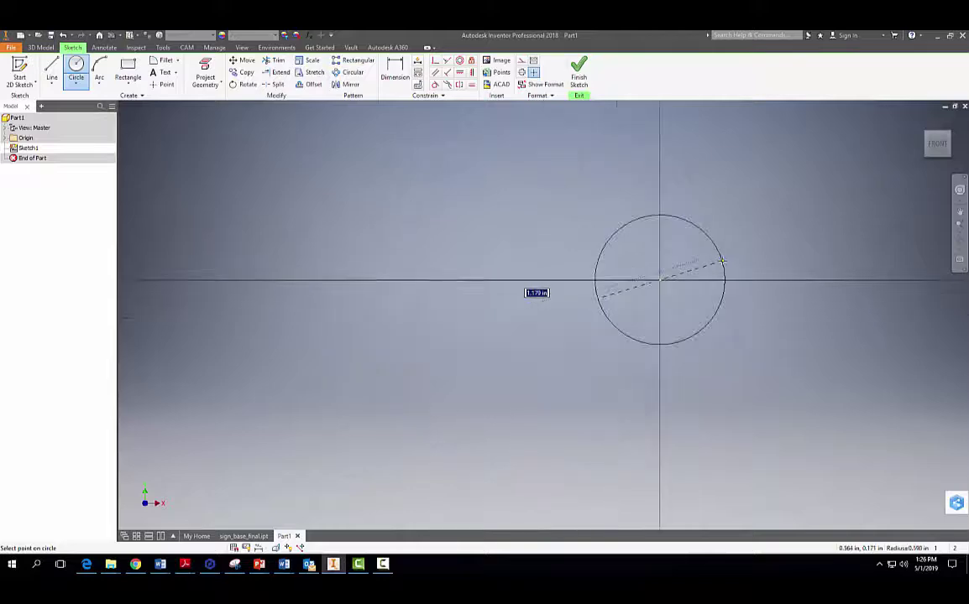
- Draw a circle 3 in in diameter centred on the origin and finish the sketch
middle_click_drag(722, 262, 575, 324)
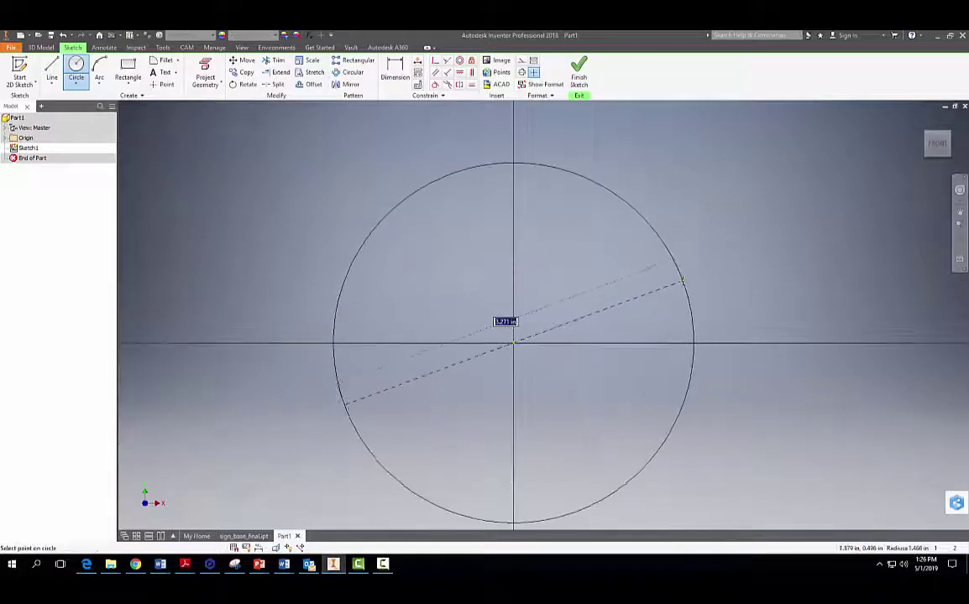
type("3")
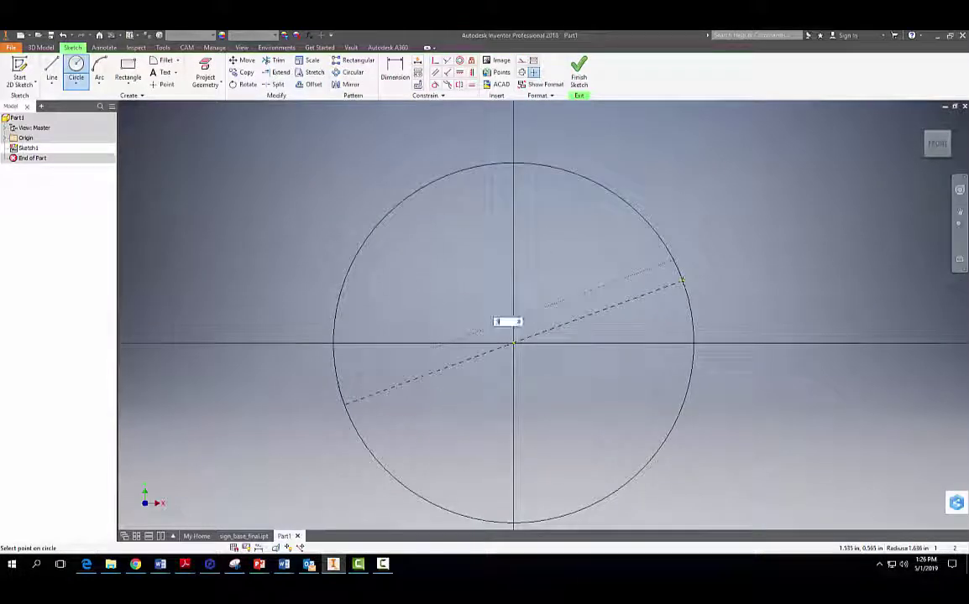
key("Return")
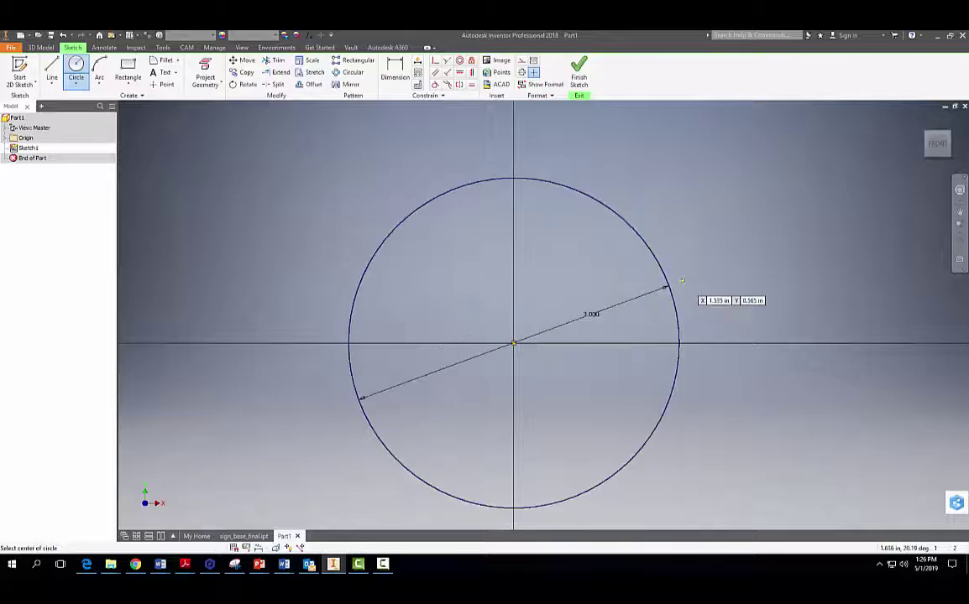
left_click(579, 74)
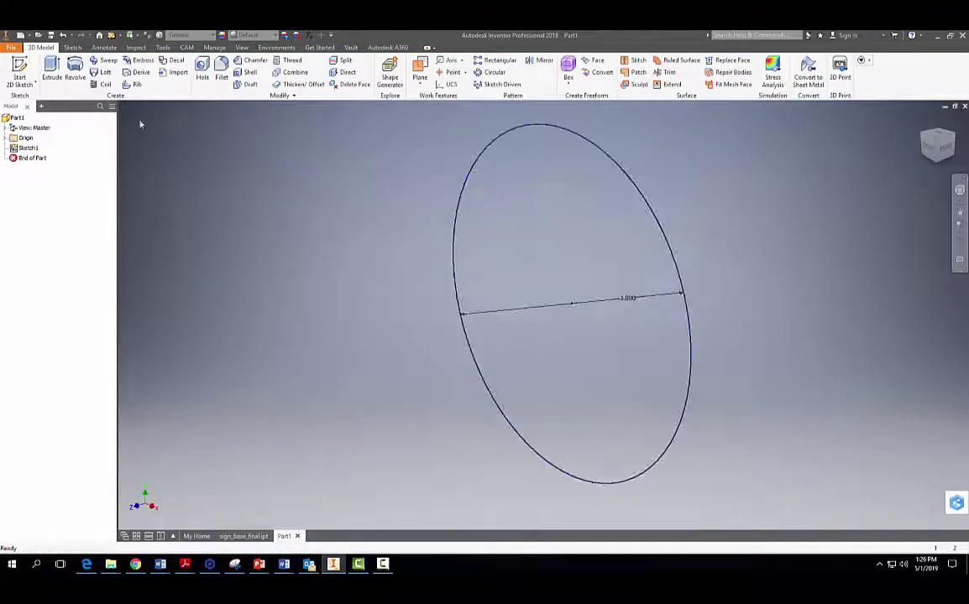
- Extrude the circle .75 in to form a solid disc
left_click(51, 69)
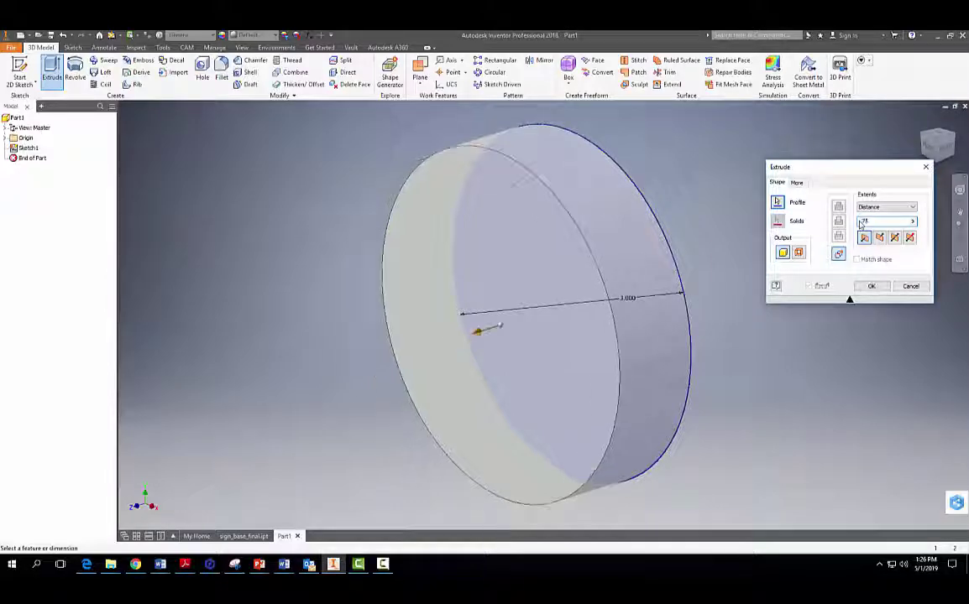
type(".25")
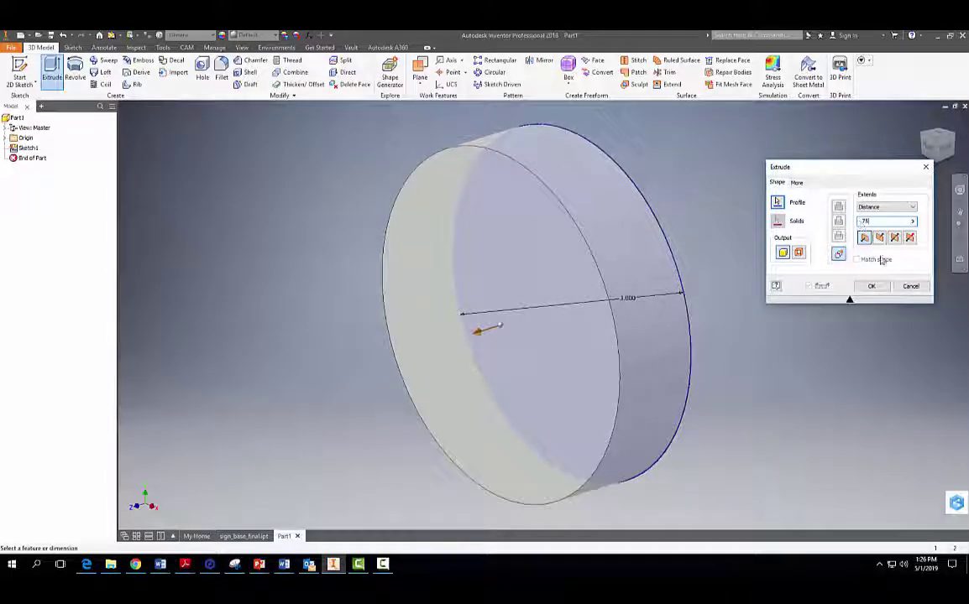
left_click(870, 286)
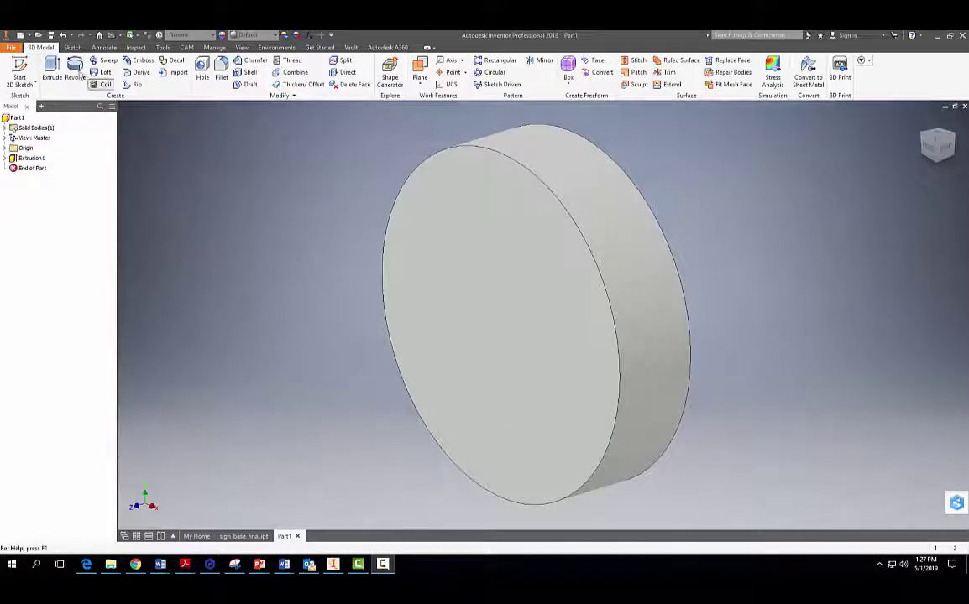
- Start a sketch on the disc's front face and project its outer circular edge
left_click(19, 71)
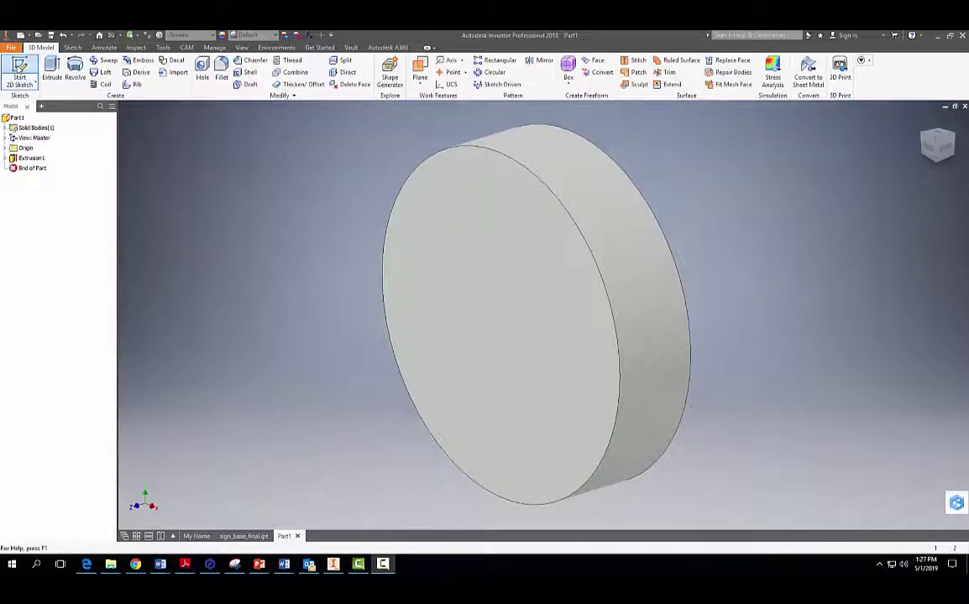
left_click(484, 247)
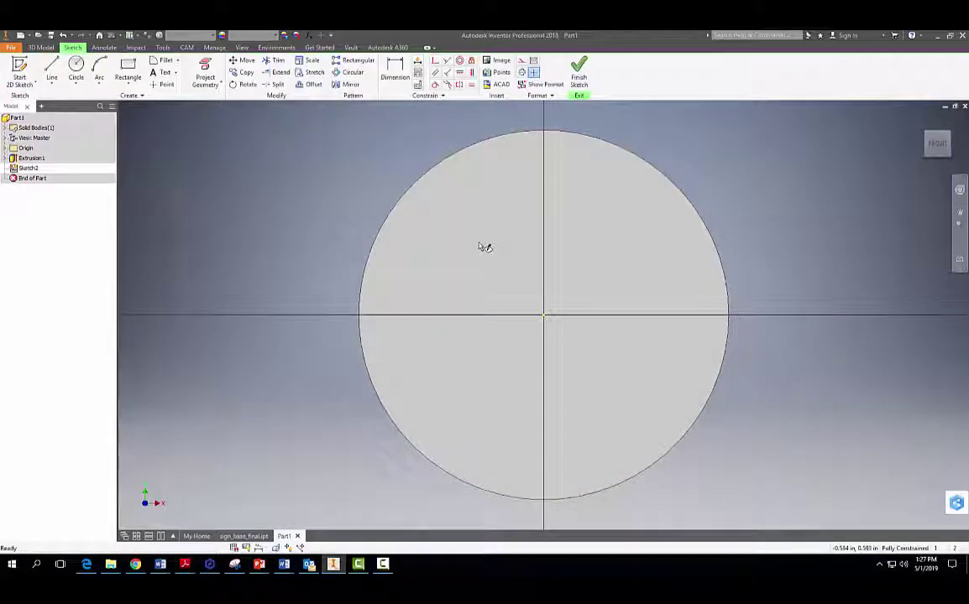
left_click(205, 74)
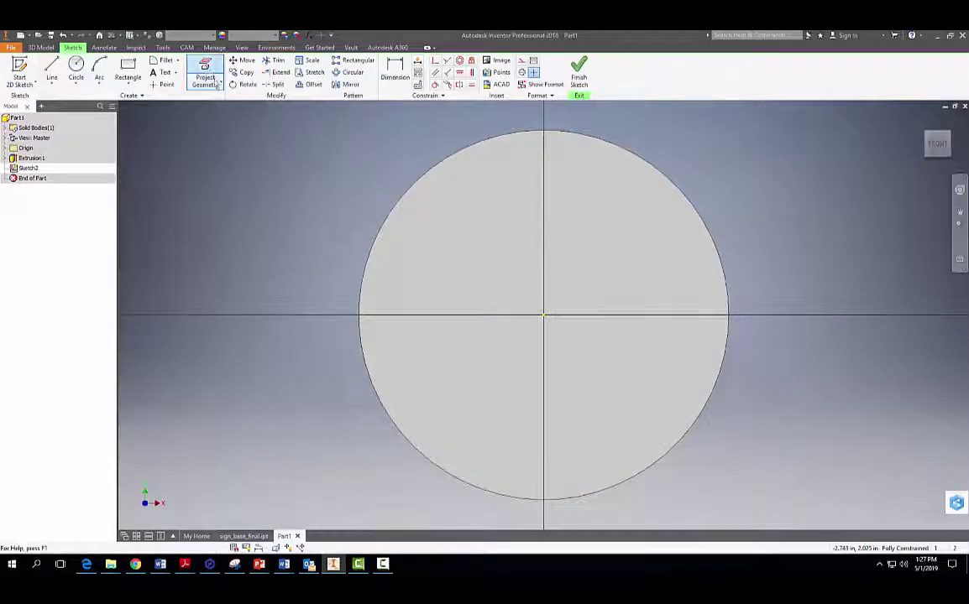
left_click(440, 162)
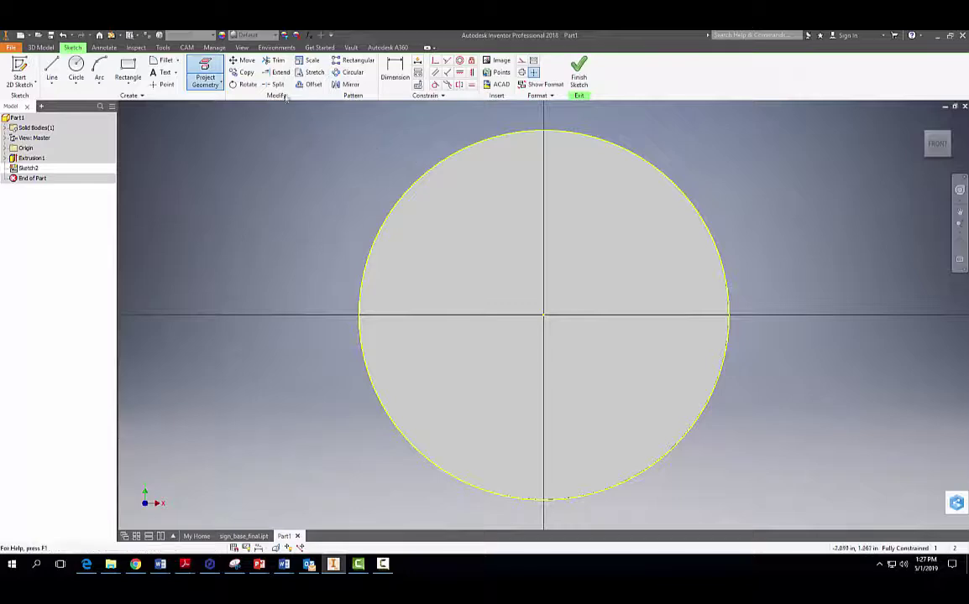
- Offset the projected outer circle inward by .5 in and finish the sketch
left_click(299, 85)
left_click(430, 174)
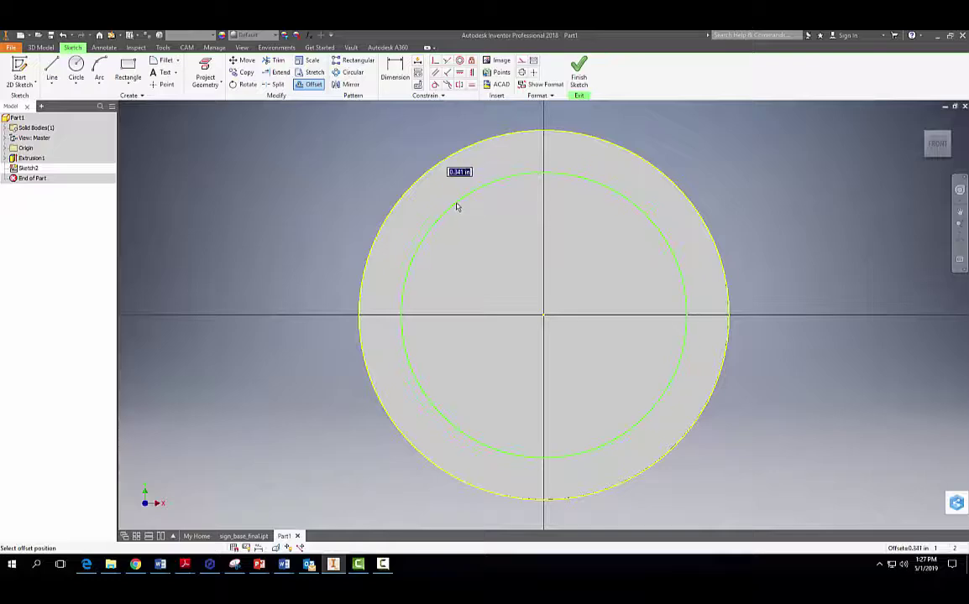
key("BackSpace")
type(".5")
key("Return")
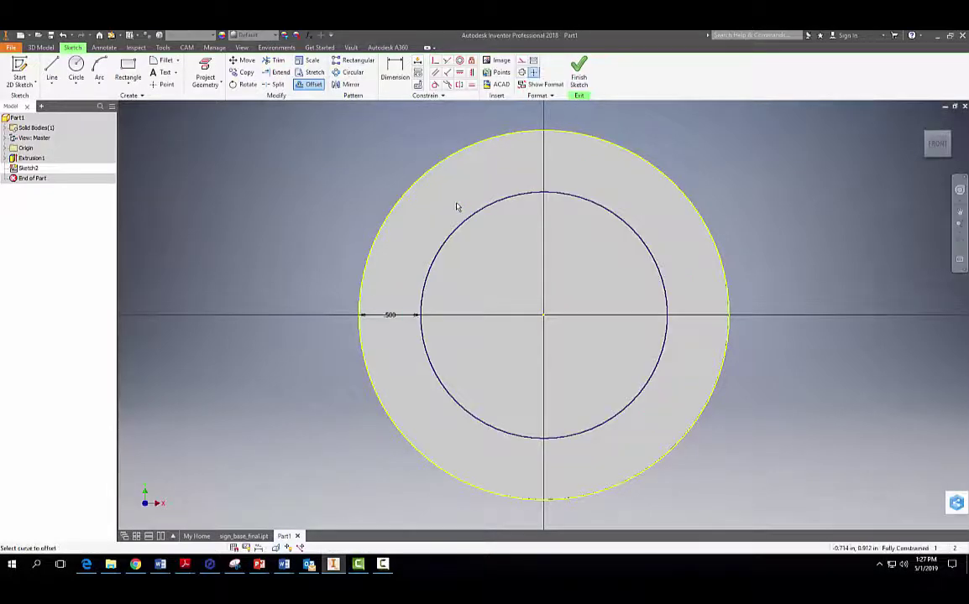
left_click(578, 78)
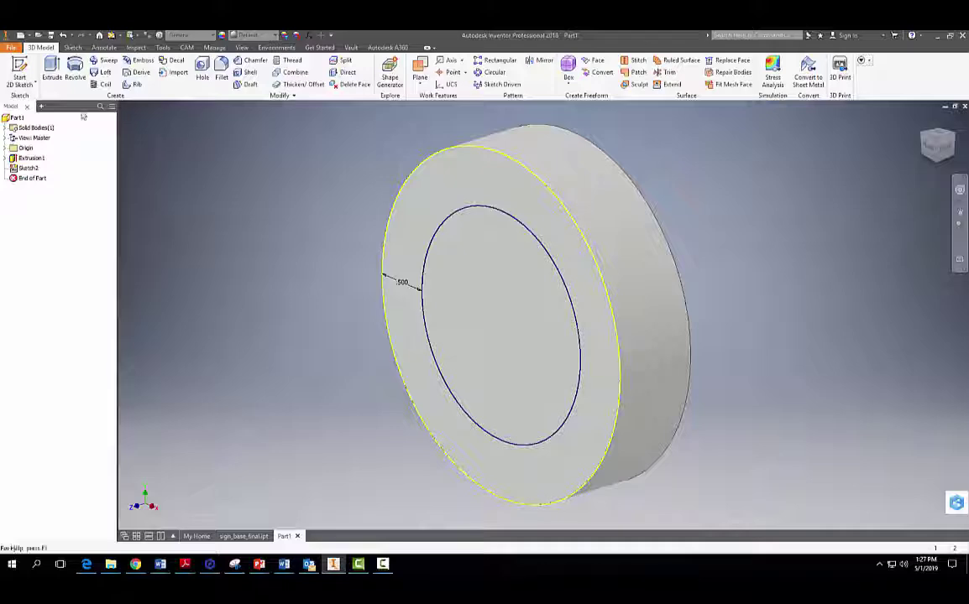
- Cut the inner circle .562 in deep into the disc with Extrude
left_click(52, 72)
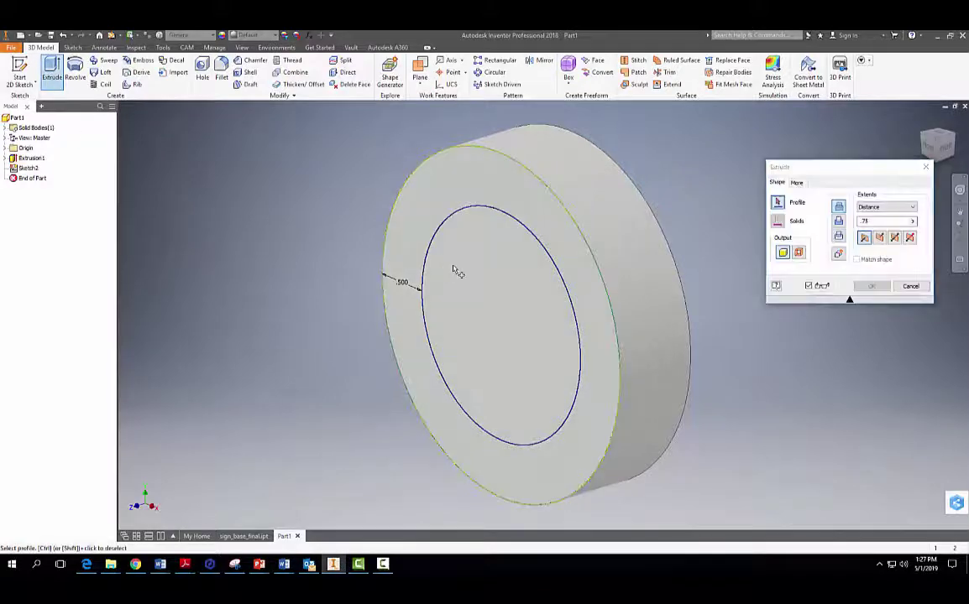
left_click(413, 256)
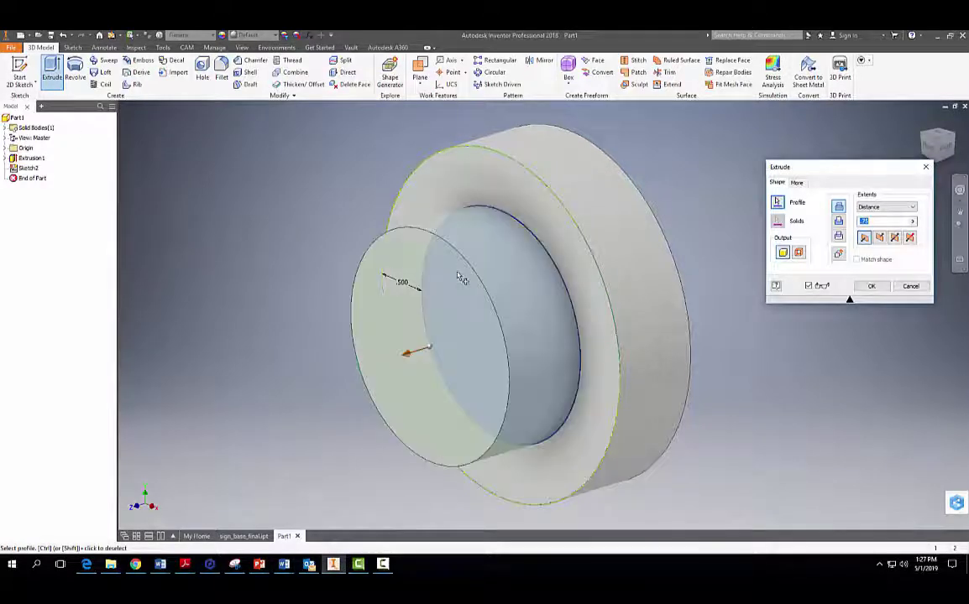
left_click(880, 239)
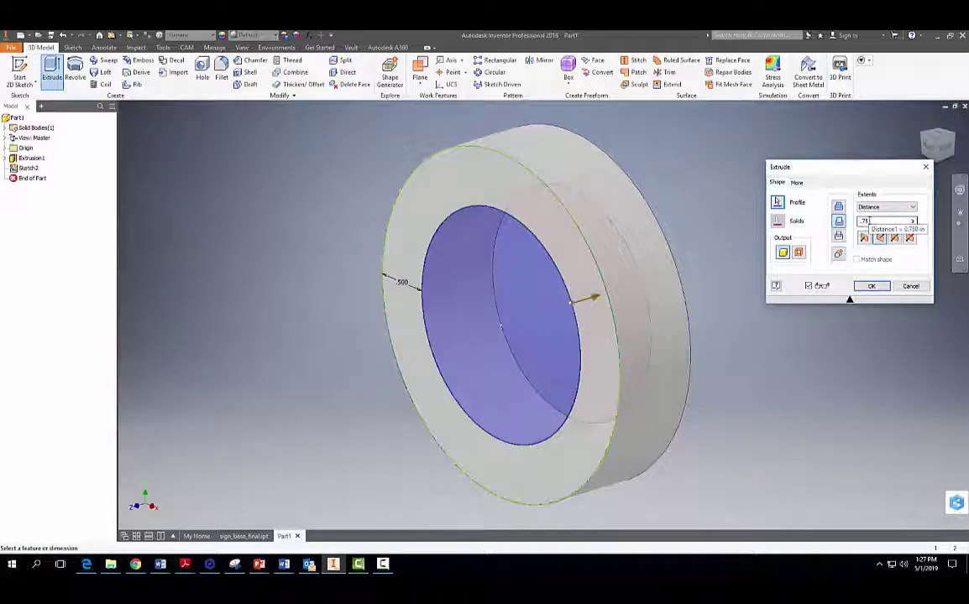
double_click(863, 223)
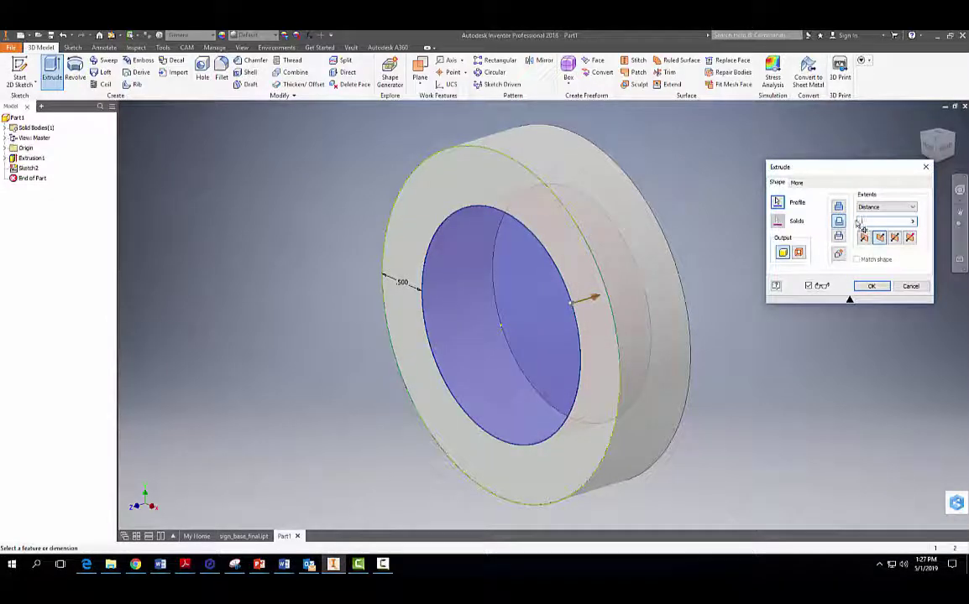
type(".562")
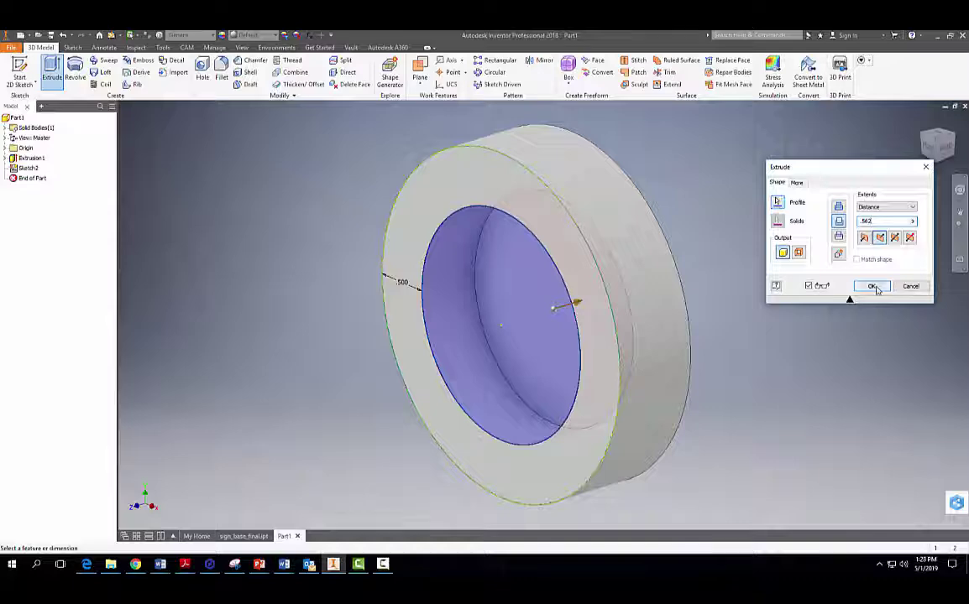
left_click(873, 286)
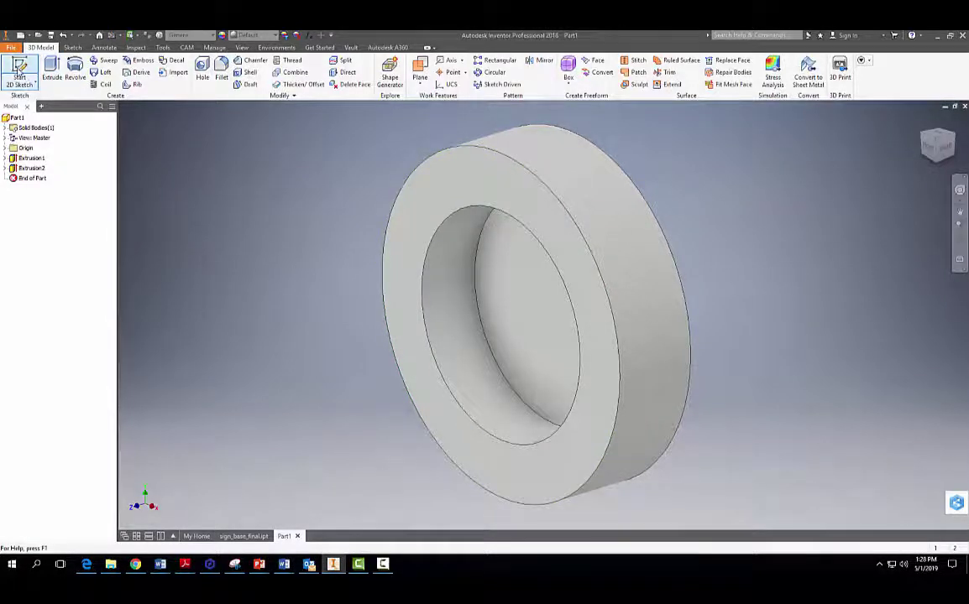
- Start a sketch on the front ring face and project the recess's circular edge
left_click(20, 71)
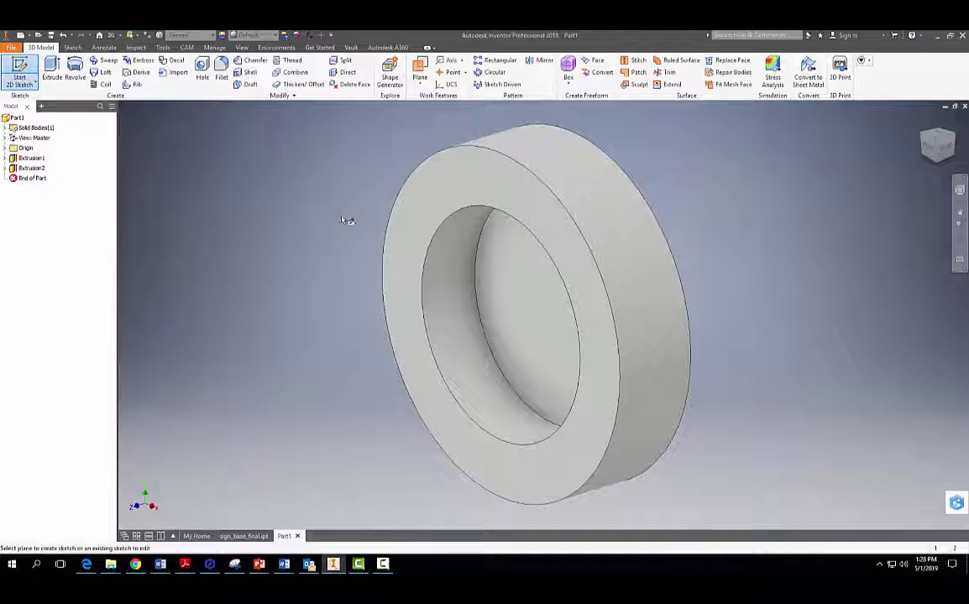
left_click(475, 198)
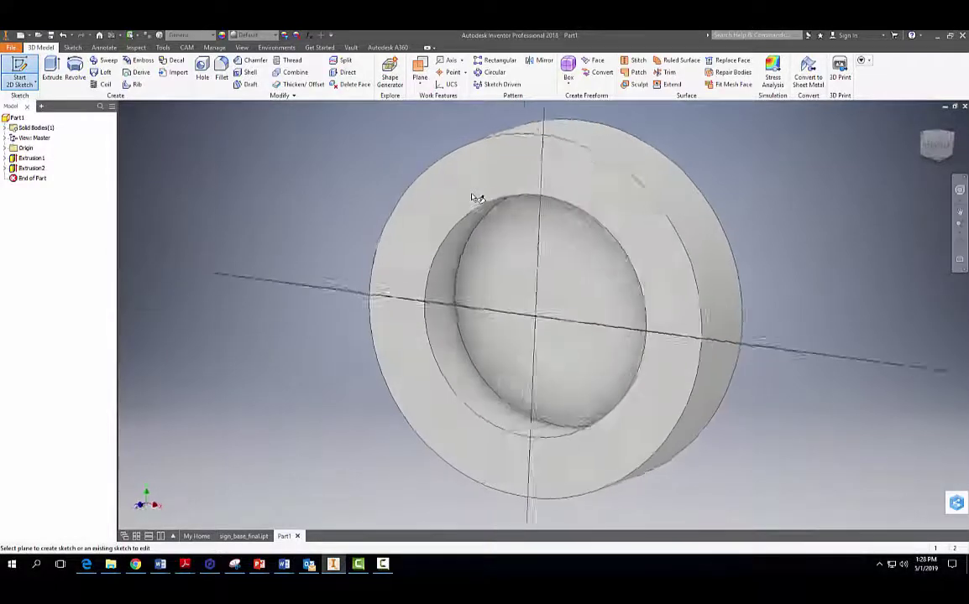
left_click(204, 68)
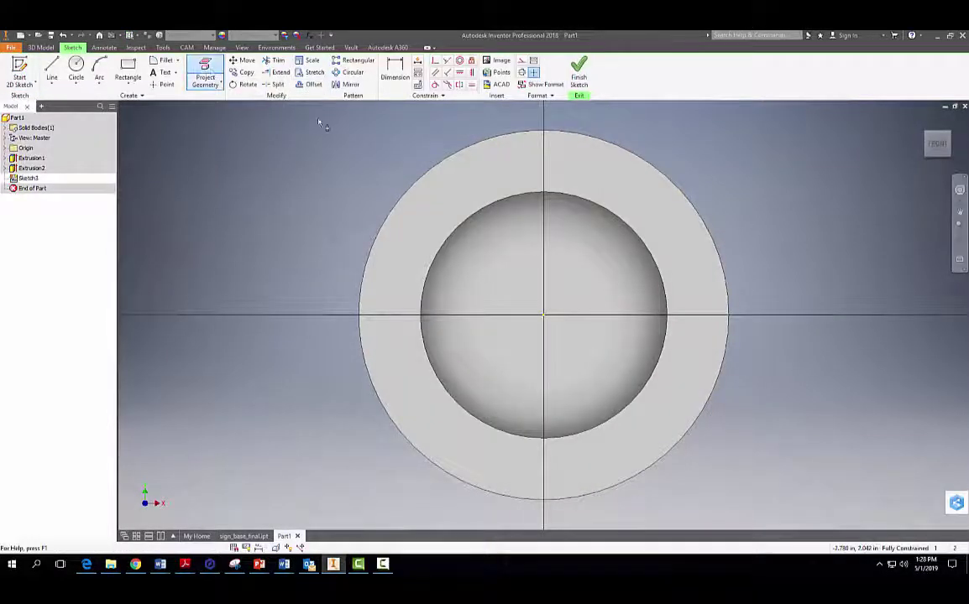
left_click(499, 202)
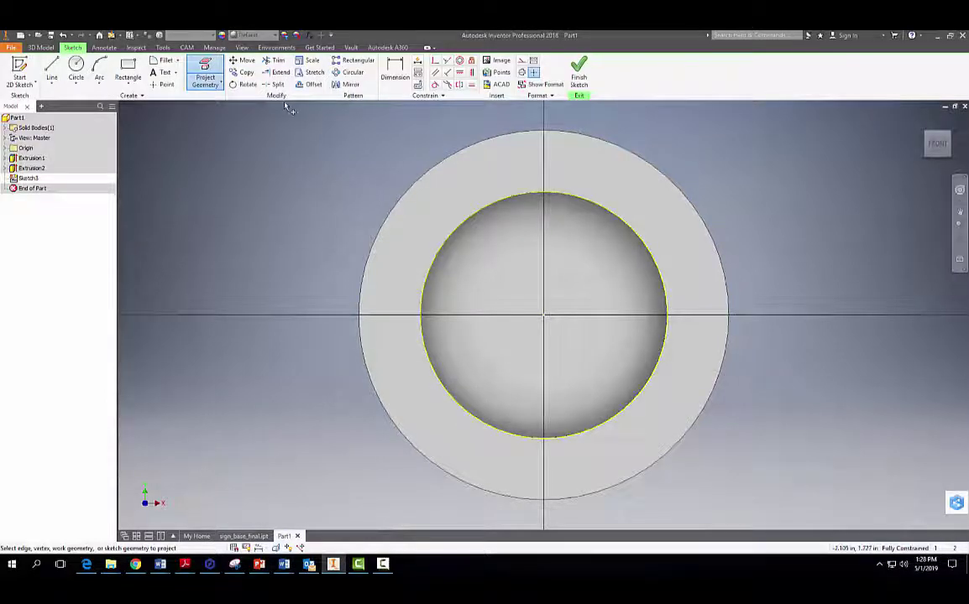
- Offset the projected recess edge outward by .25 in and finish the sketch
left_click(311, 84)
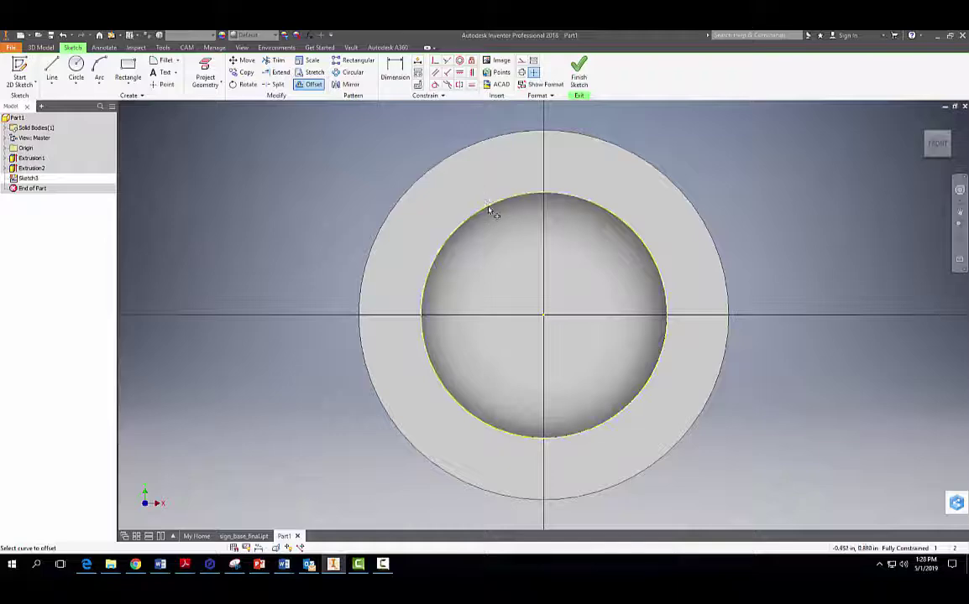
left_click(488, 207)
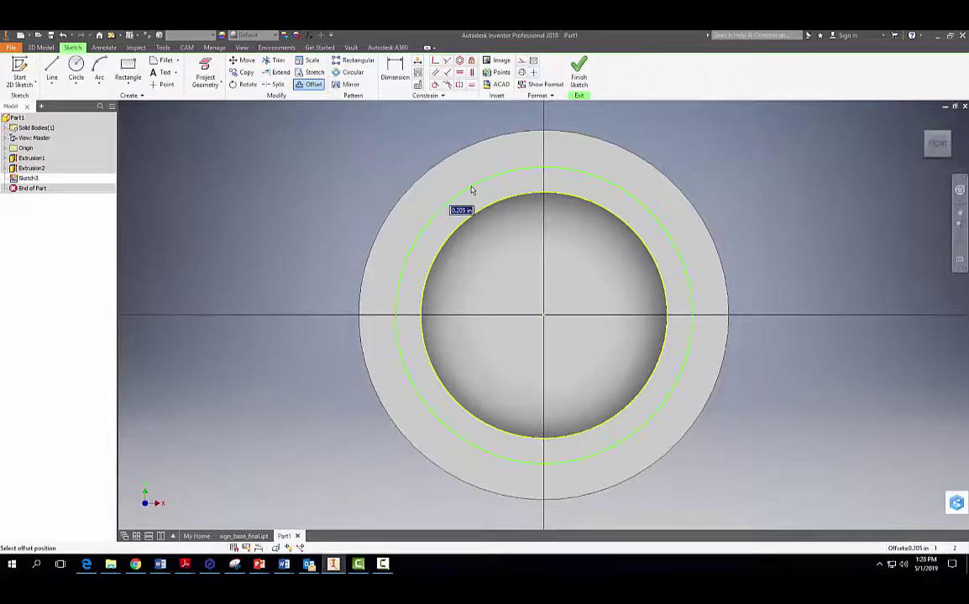
type(".")
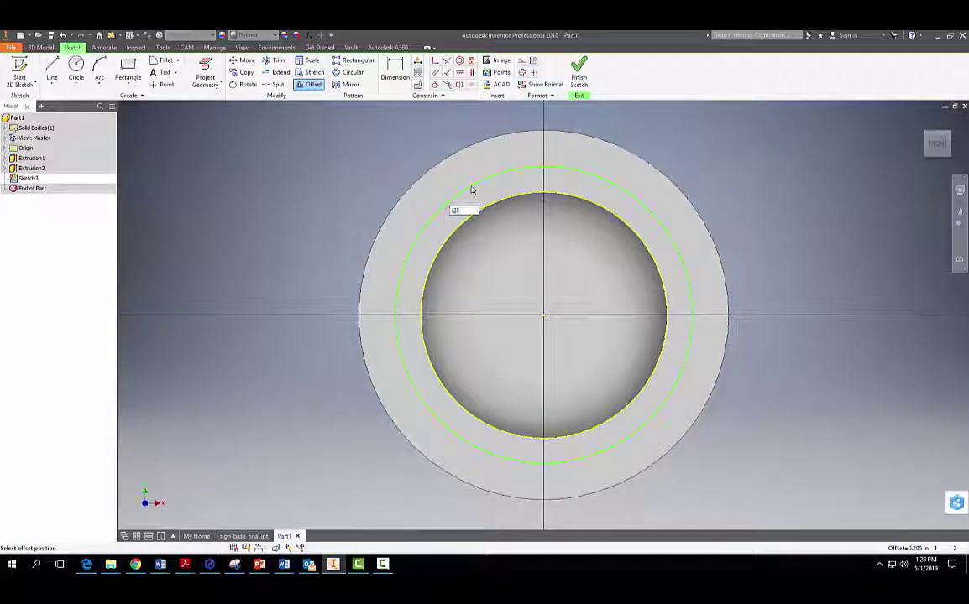
type("25")
key("Return")
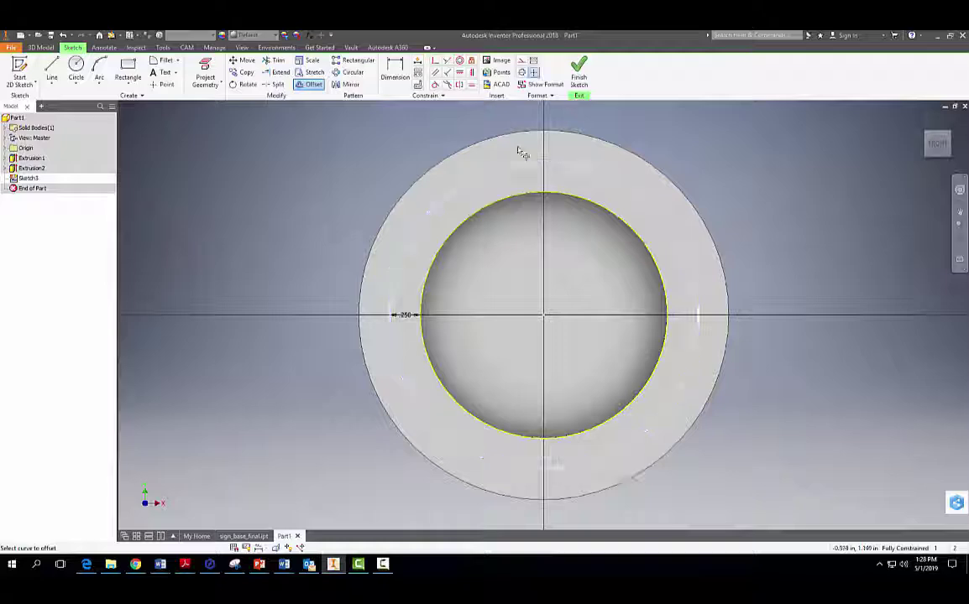
left_click(578, 69)
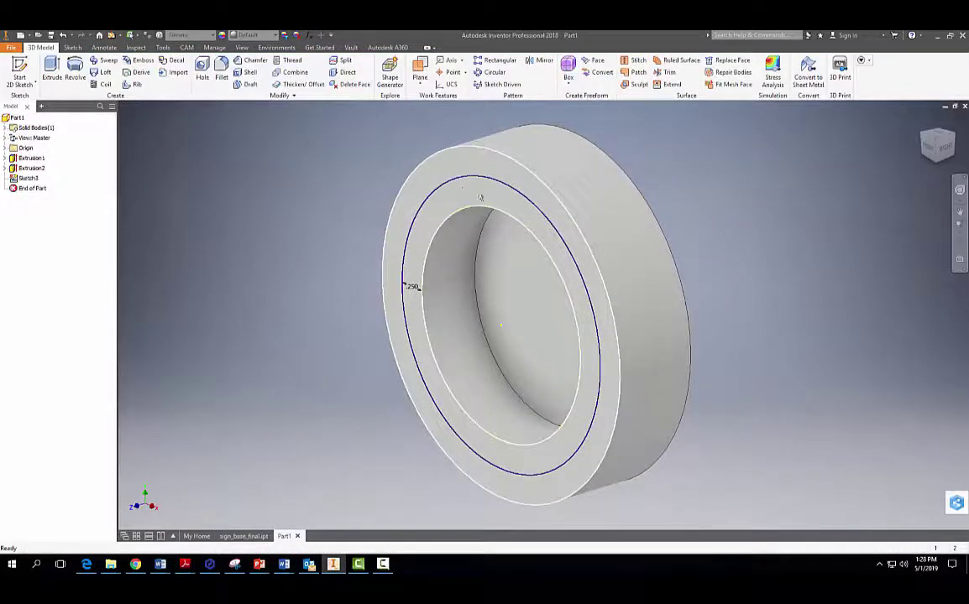
- Cut the ring between the recess edge and the offset circle 0.1 in deep with Extrude
left_click(52, 69)
left_click(434, 216)
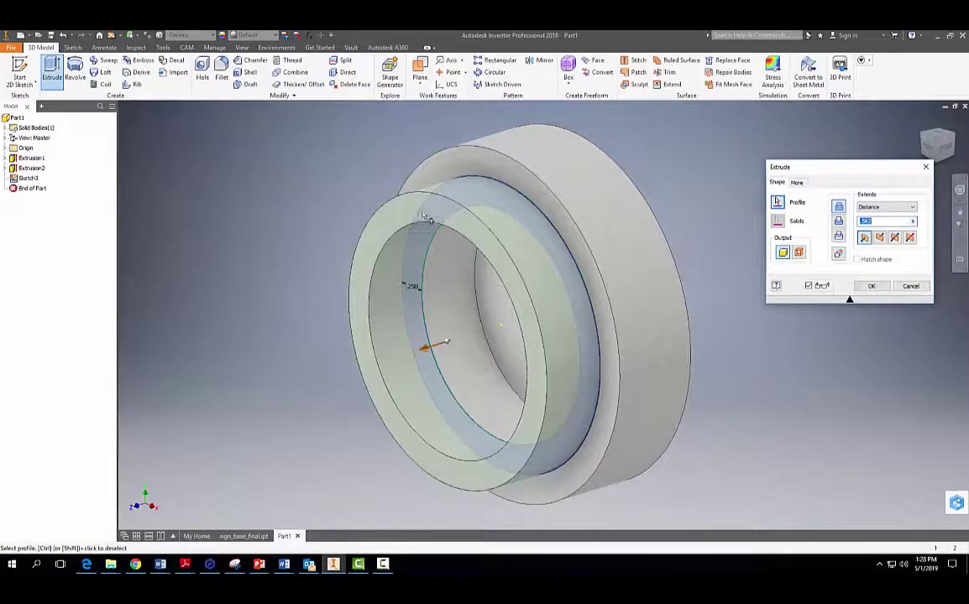
left_click(880, 239)
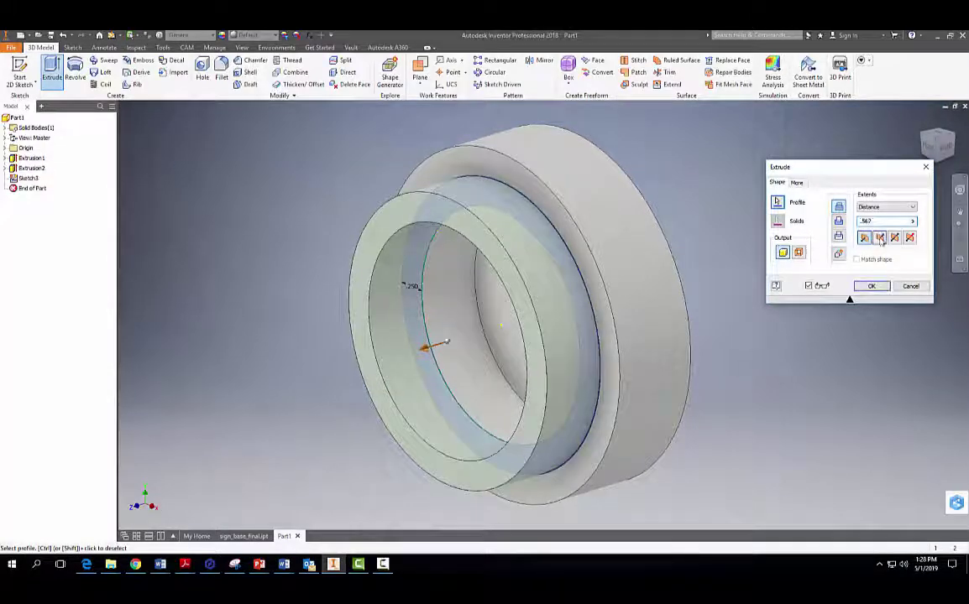
left_click_drag(876, 223, 863, 228)
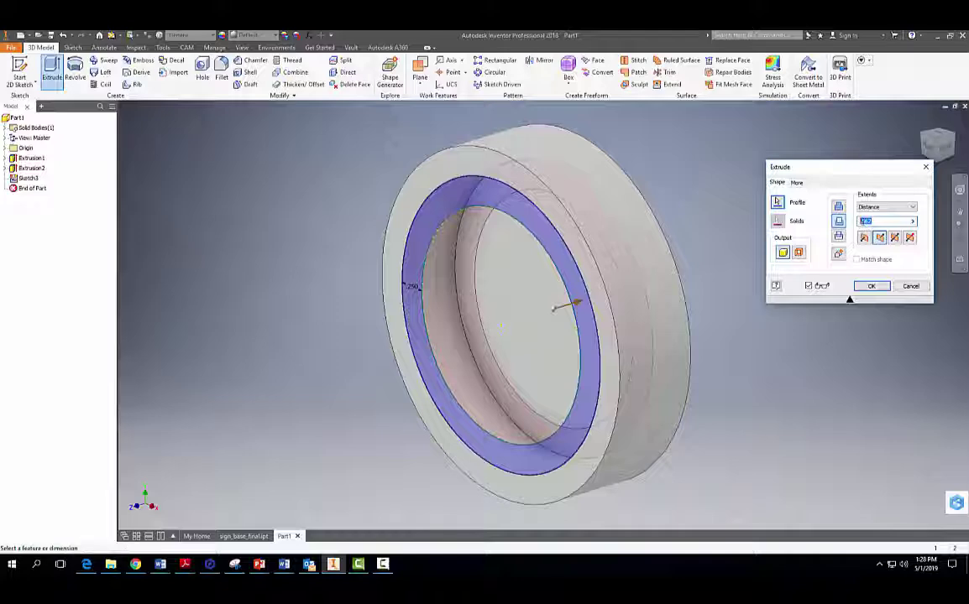
type("0.1")
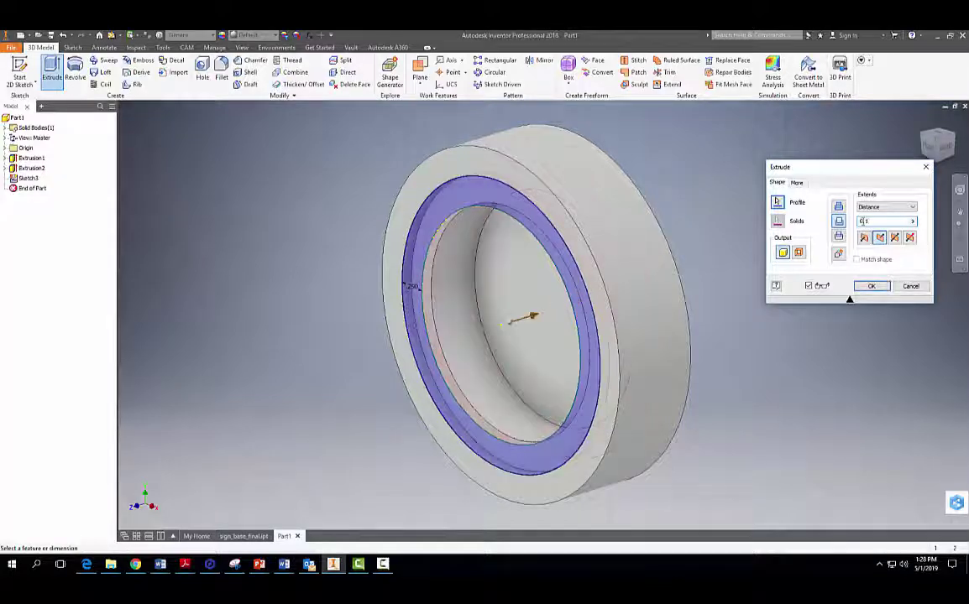
left_click(871, 287)
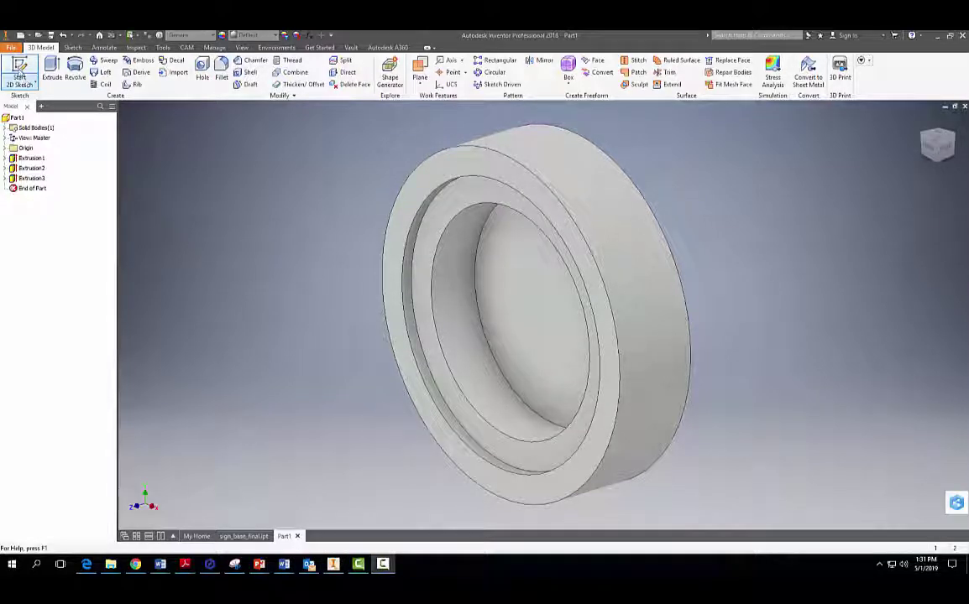
- Sketch a .6 in diameter circle centred on the recess floor and finish the sketch
left_click(20, 74)
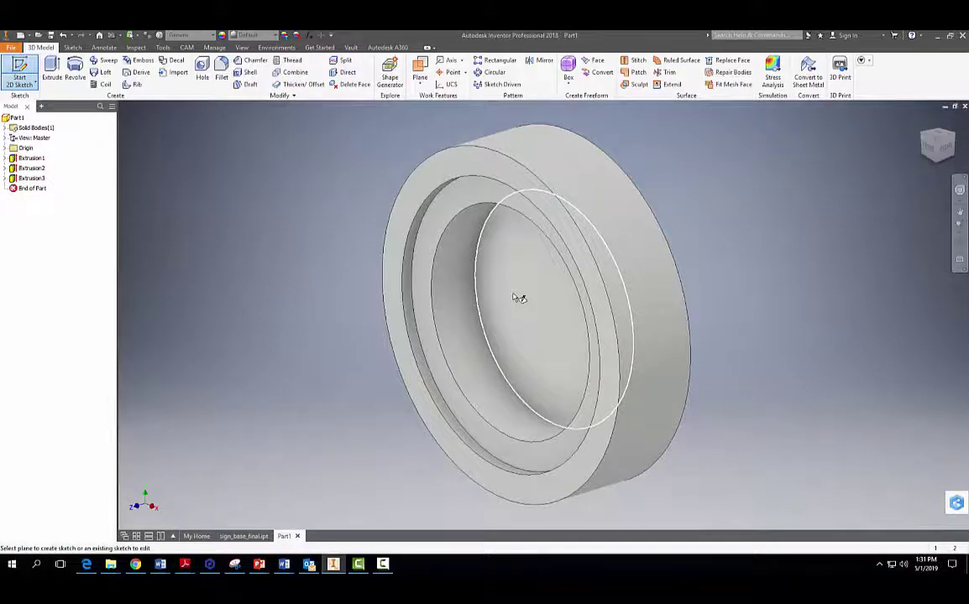
left_click(519, 298)
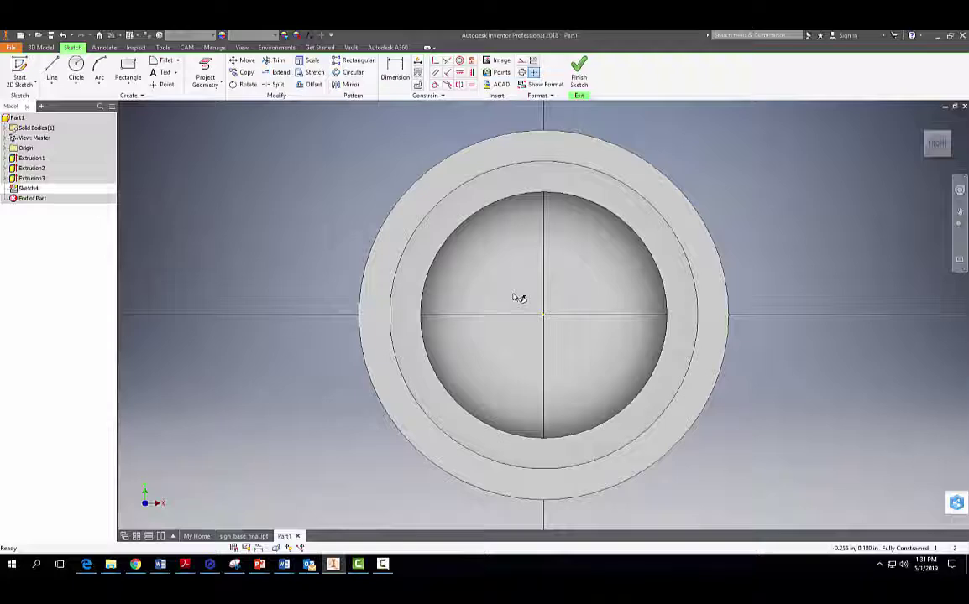
left_click(76, 67)
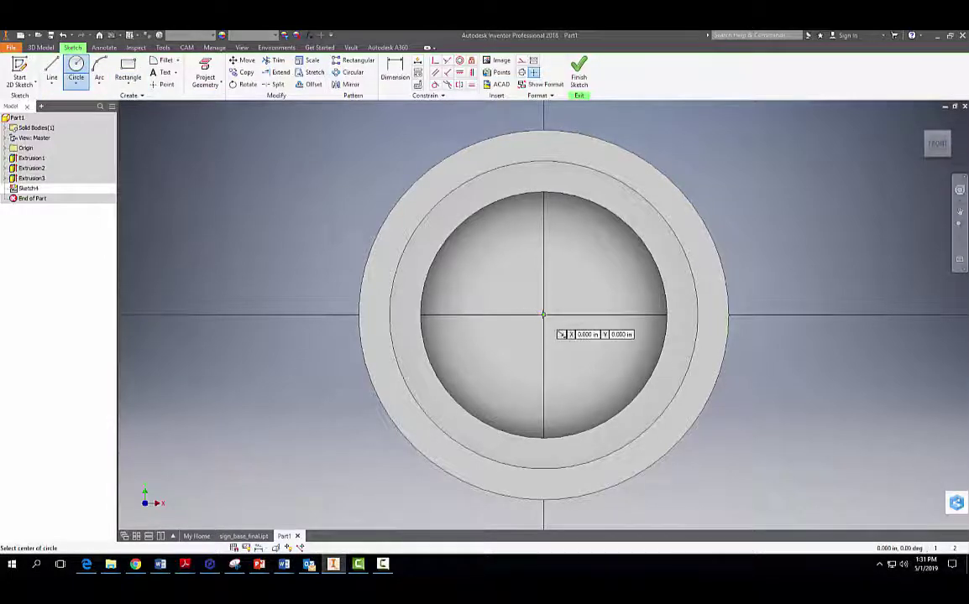
left_click(543, 314)
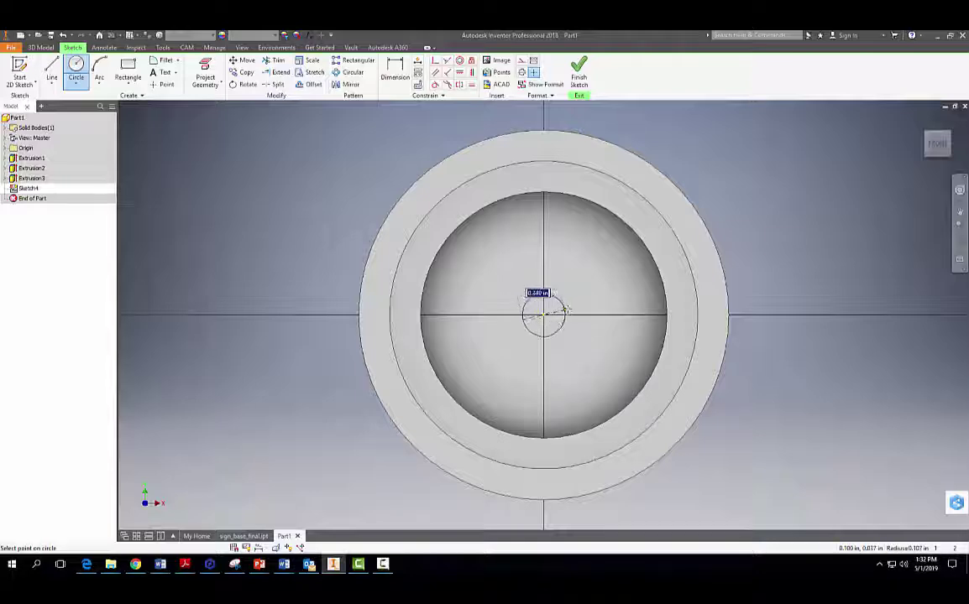
type(".6")
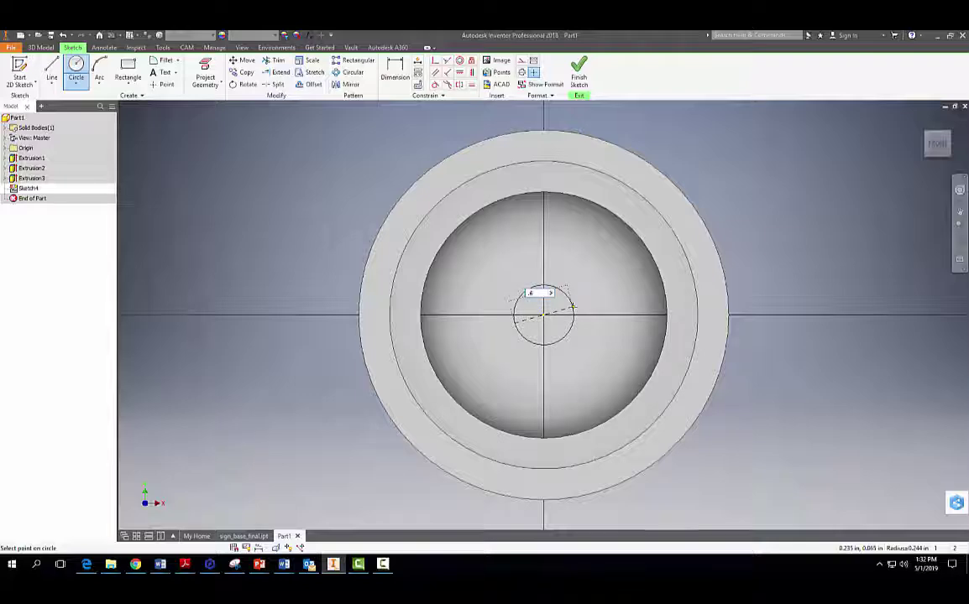
key("Return")
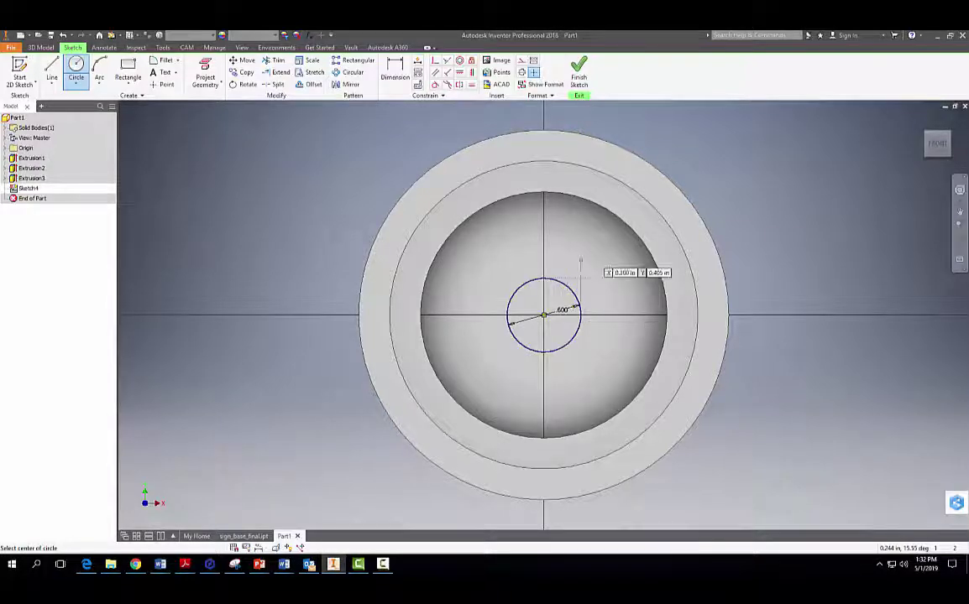
left_click(579, 76)
- Extrude the .6 in circle 0.3 in outward from the recess floor as a central boss
left_click(52, 69)
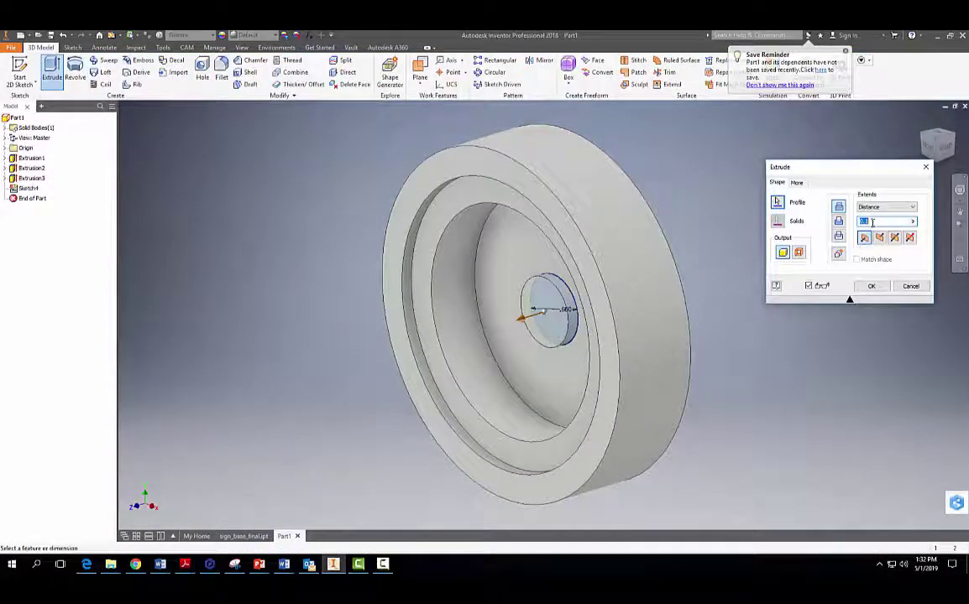
type("0.3")
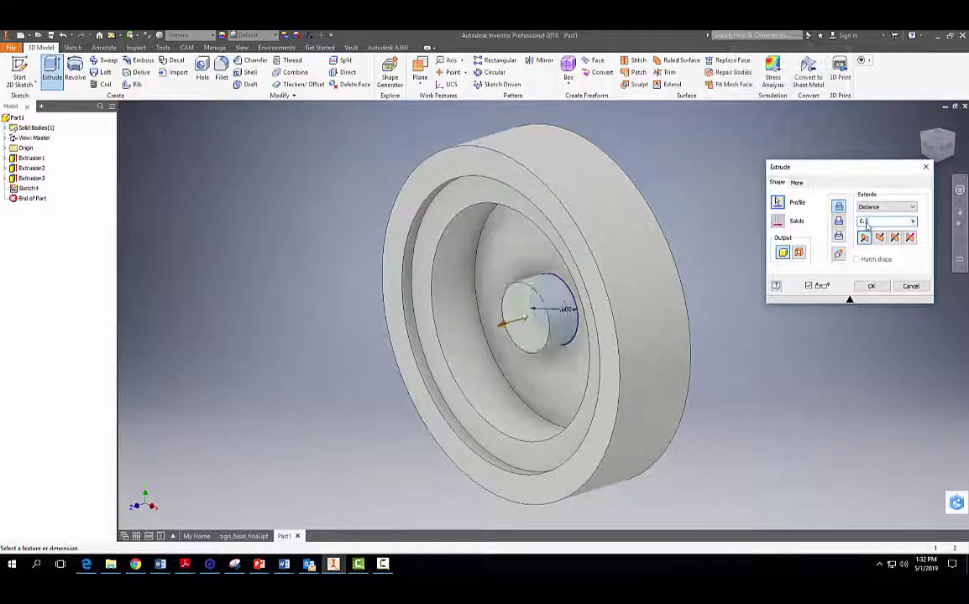
left_click(872, 288)
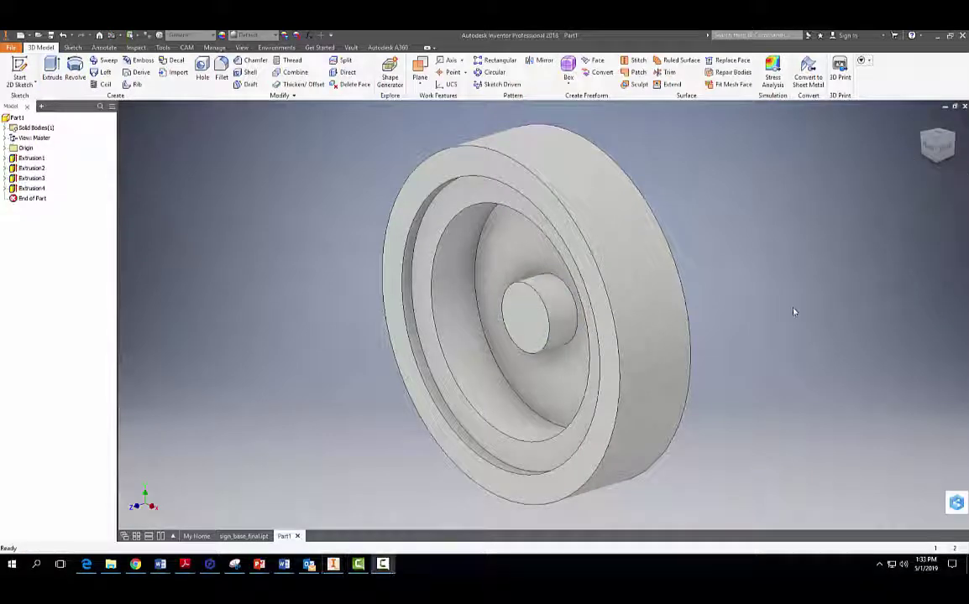
- Start a sketch on the disc's flat back face and draw a two-point center rectangle about 2.27 by 0.16 in at the origin
middle_click_drag(785, 309, 512, 220, "shift")
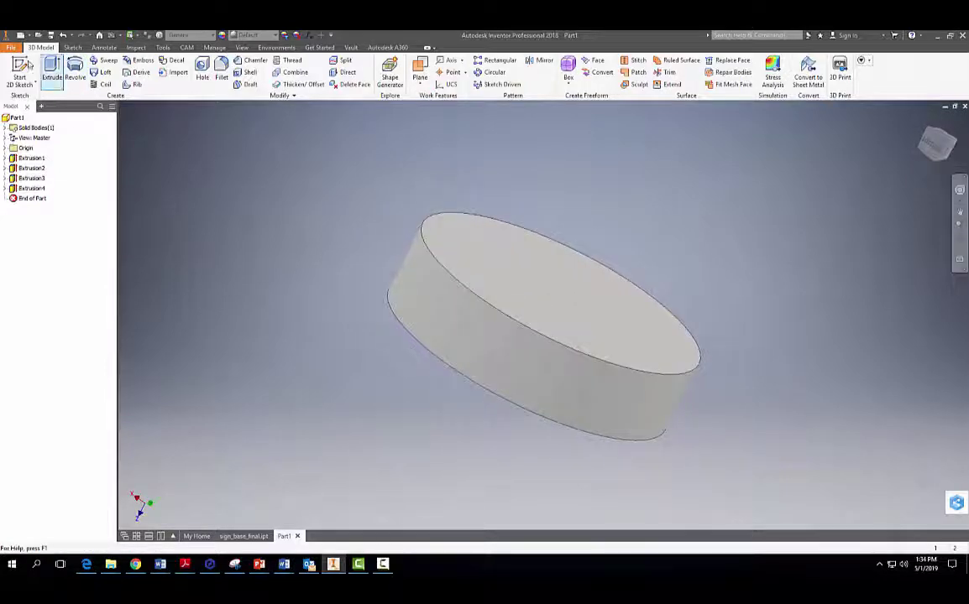
left_click(19, 71)
left_click(487, 259)
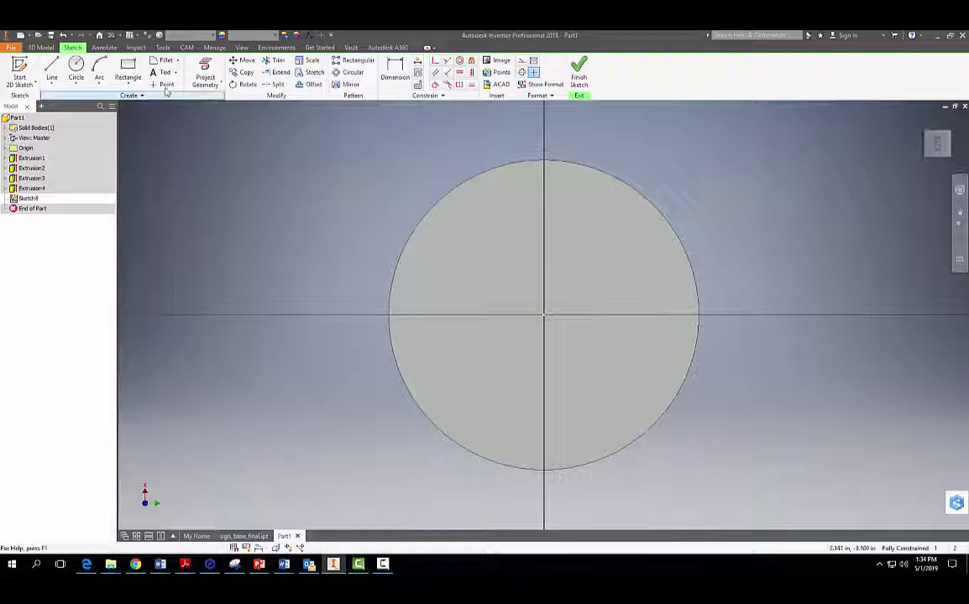
left_click(130, 80)
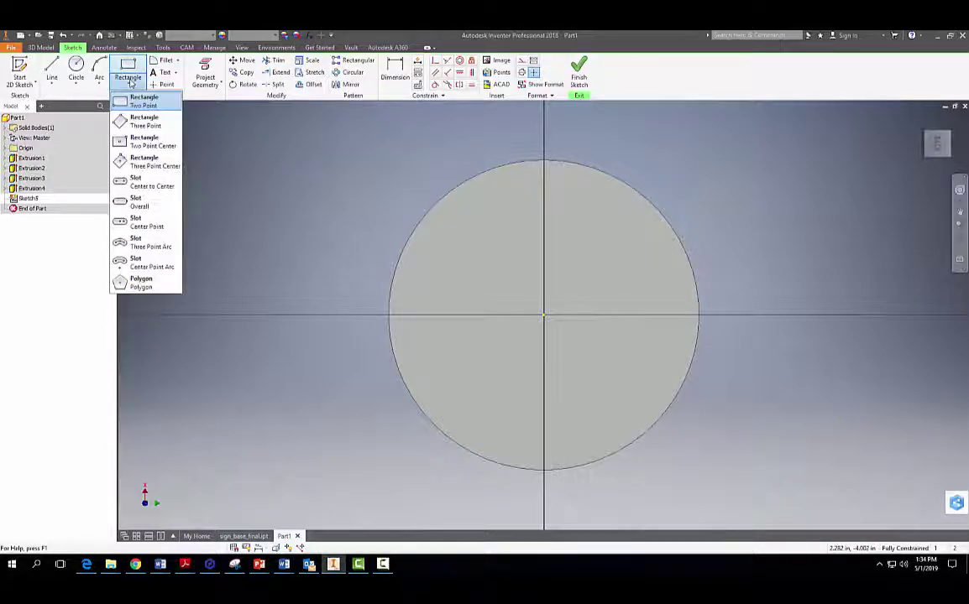
left_click(147, 141)
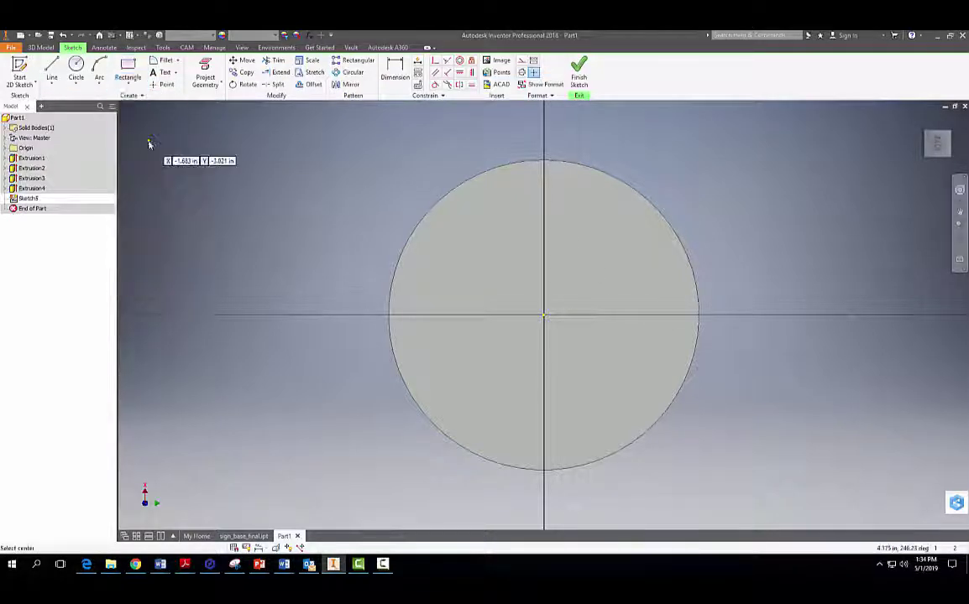
left_click(543, 315)
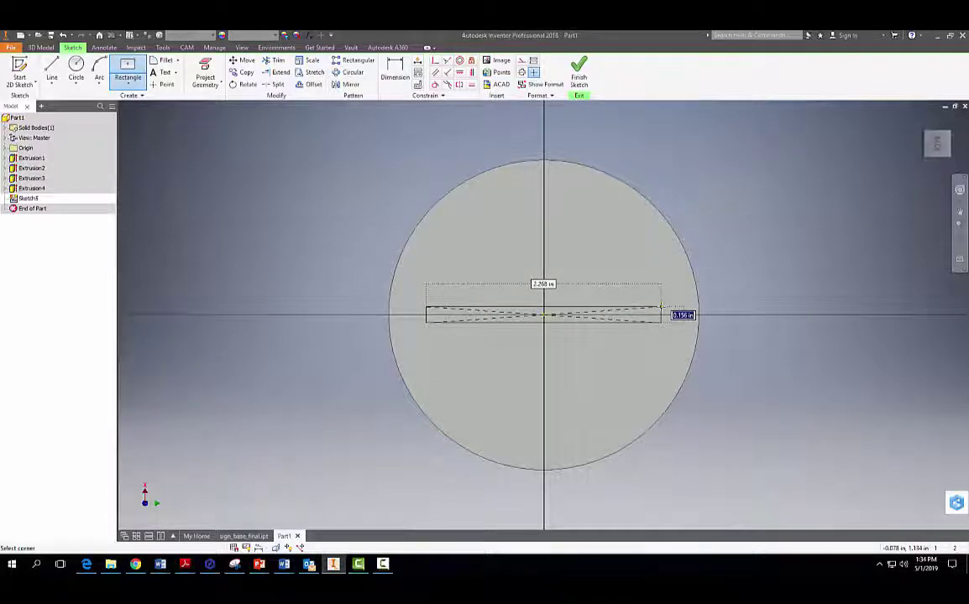
left_click(661, 308)
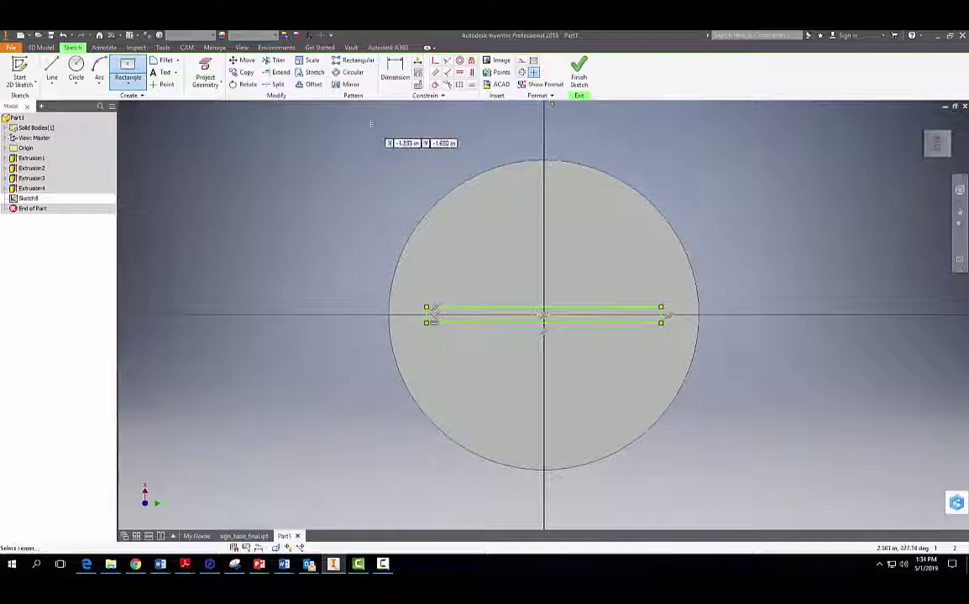
- Dimension the rectangle's length between its two short sides as 2.0 in
left_click(399, 77)
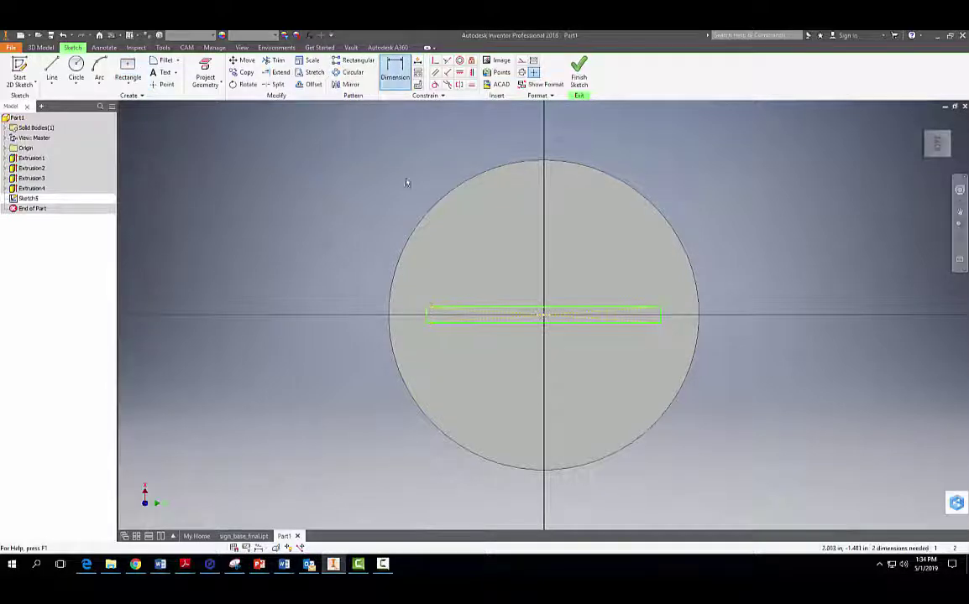
left_click(426, 317)
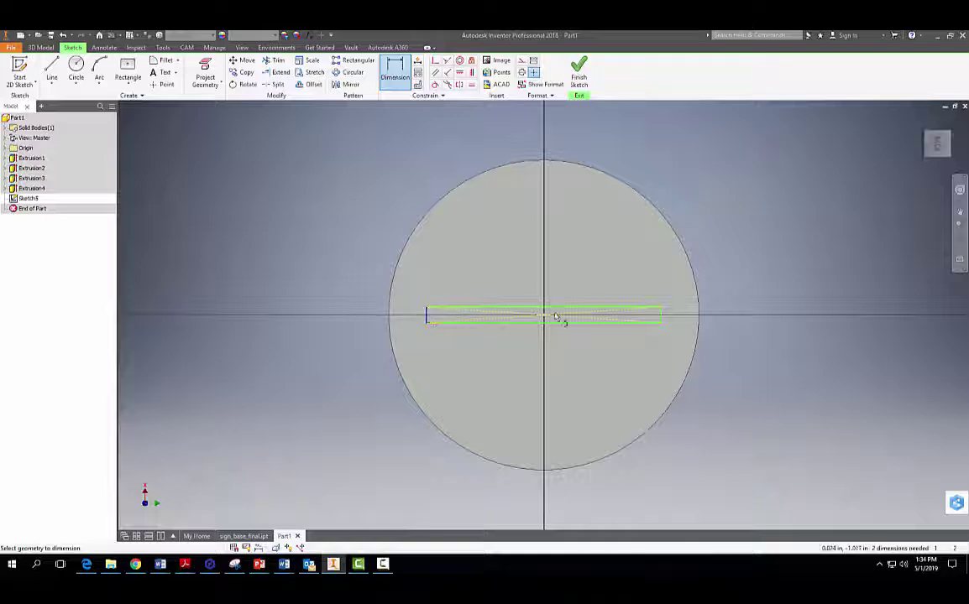
left_click(662, 317)
left_click(571, 271)
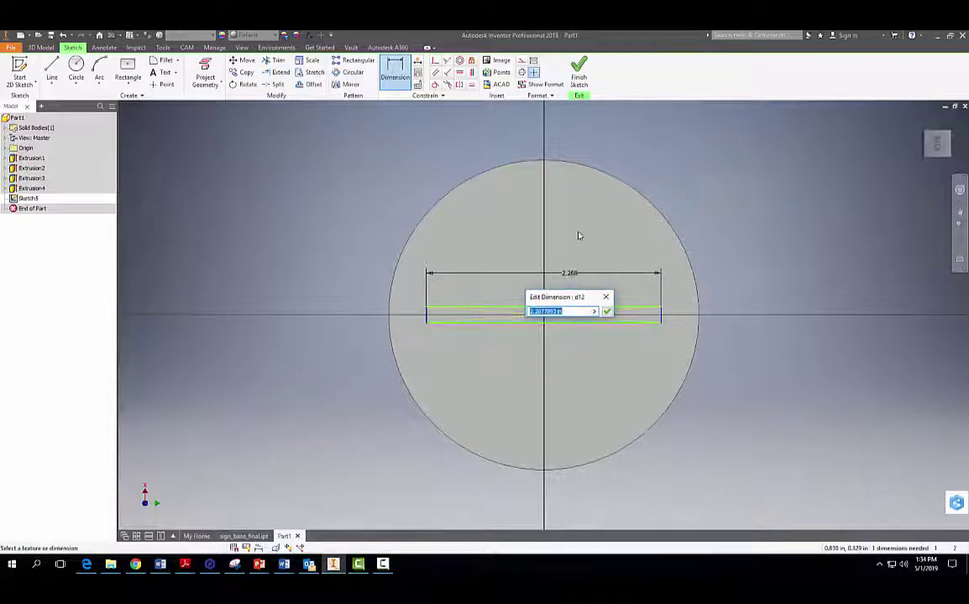
type("2")
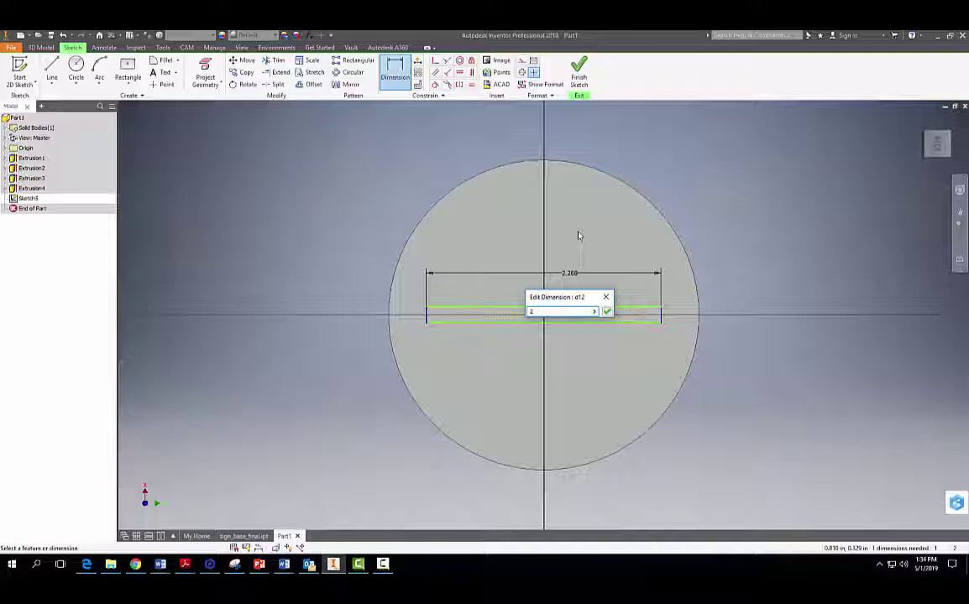
type(".0")
key("Return")
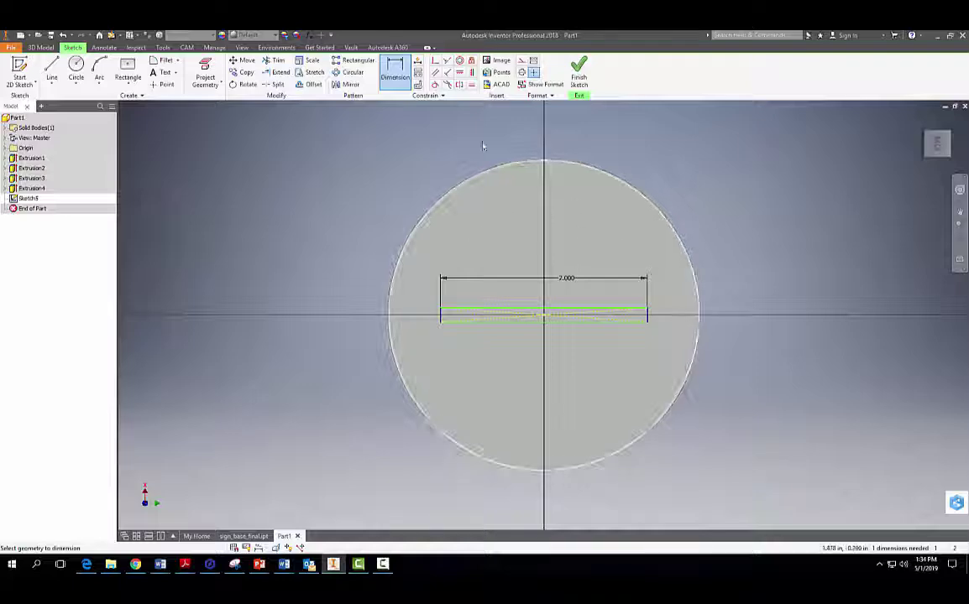
- Dimension the rectangle's short side as .126 in
scroll(710, 312, "down", 3)
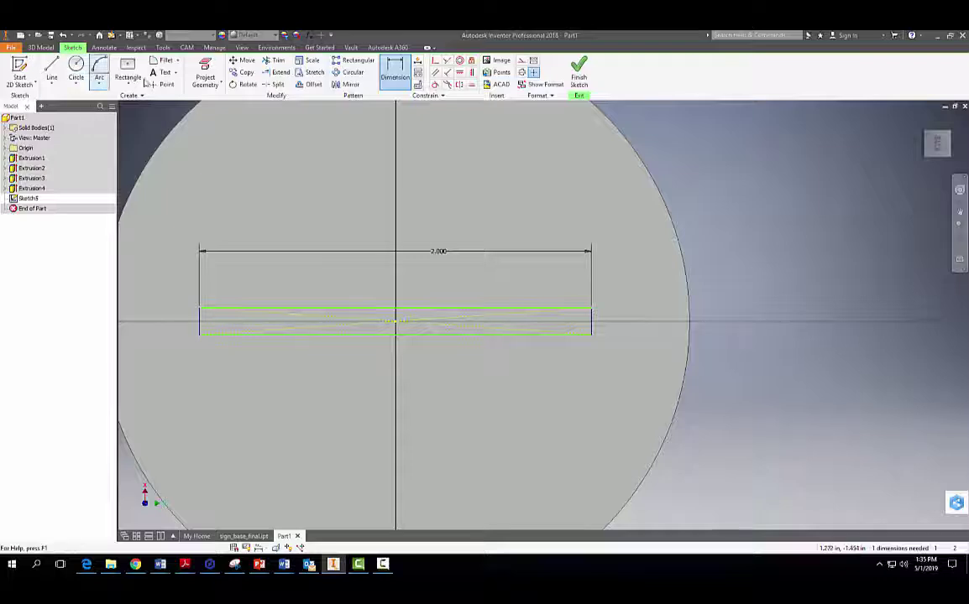
left_click(591, 330)
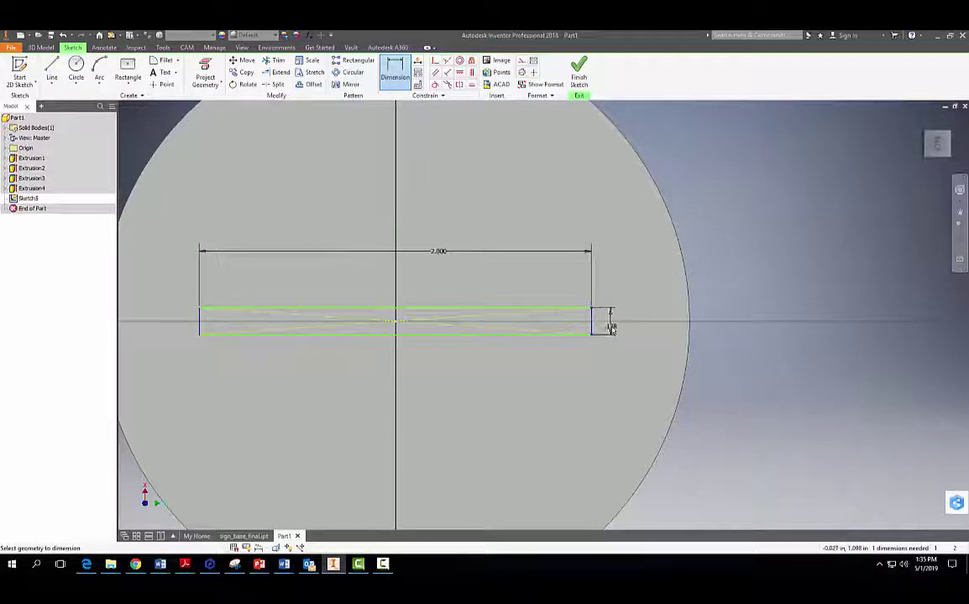
left_click(615, 326)
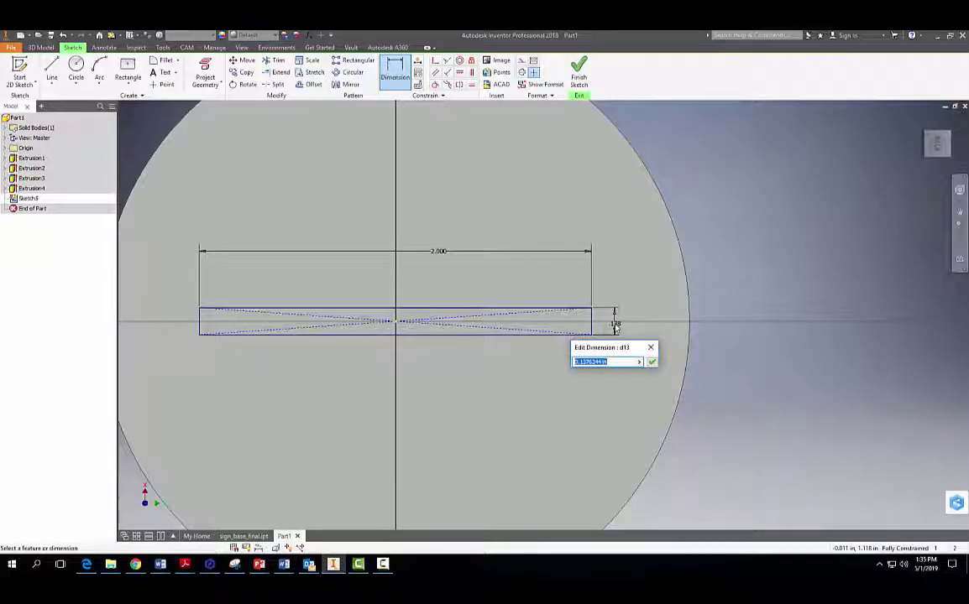
left_click(614, 364)
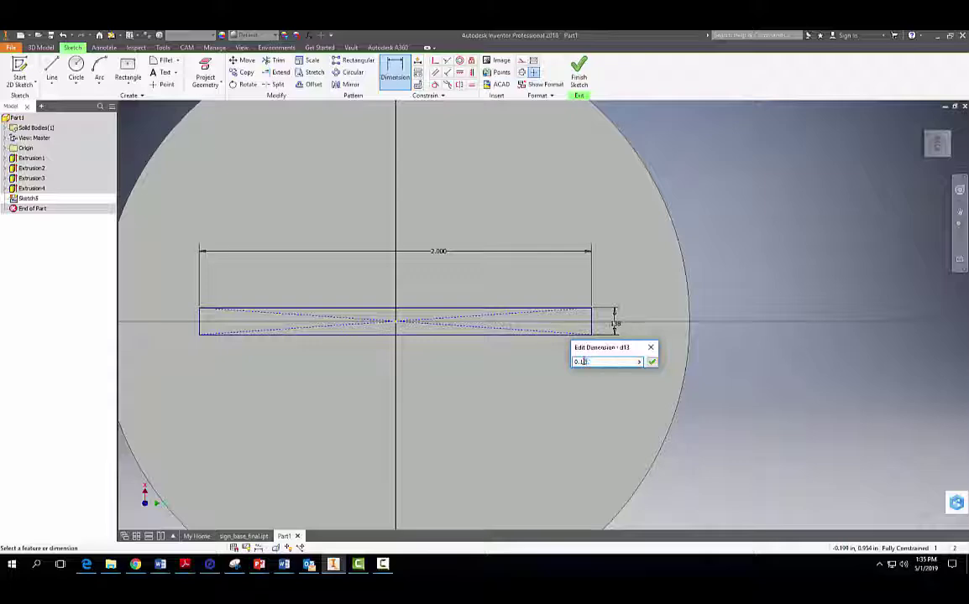
left_click(652, 363)
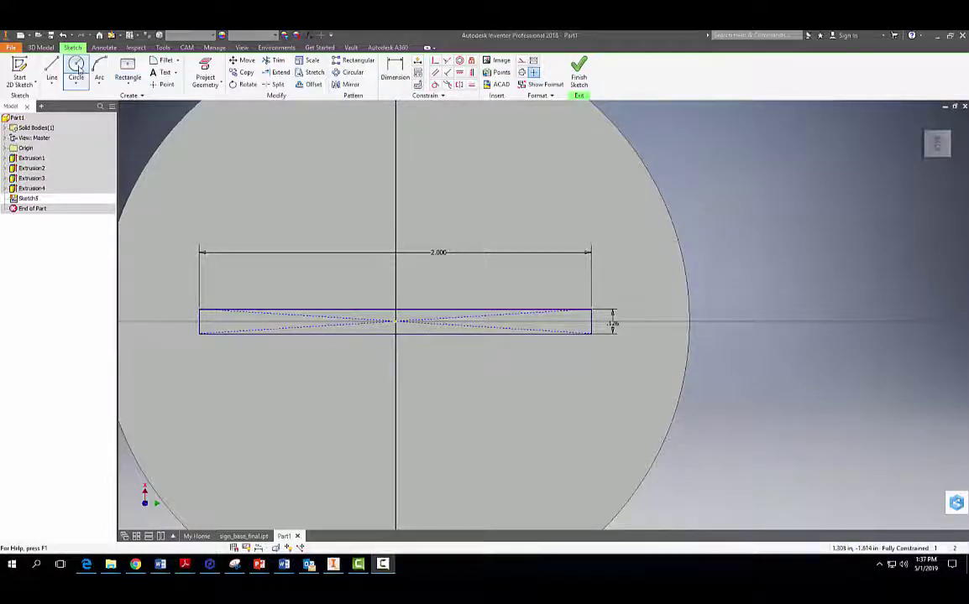
- Draw a .198 in diameter circle centred on the rectangle's midpoint
left_click(76, 65)
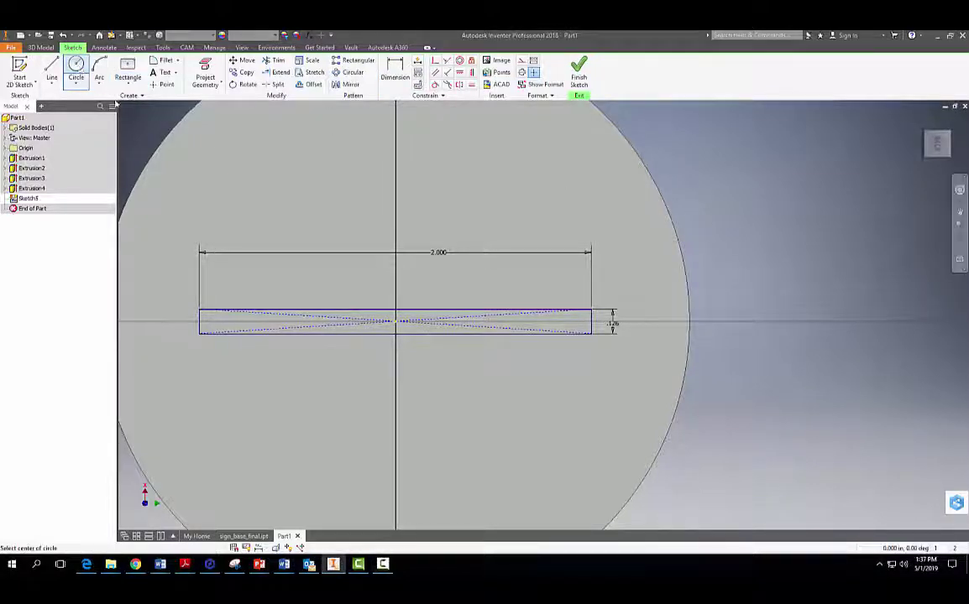
left_click(395, 321)
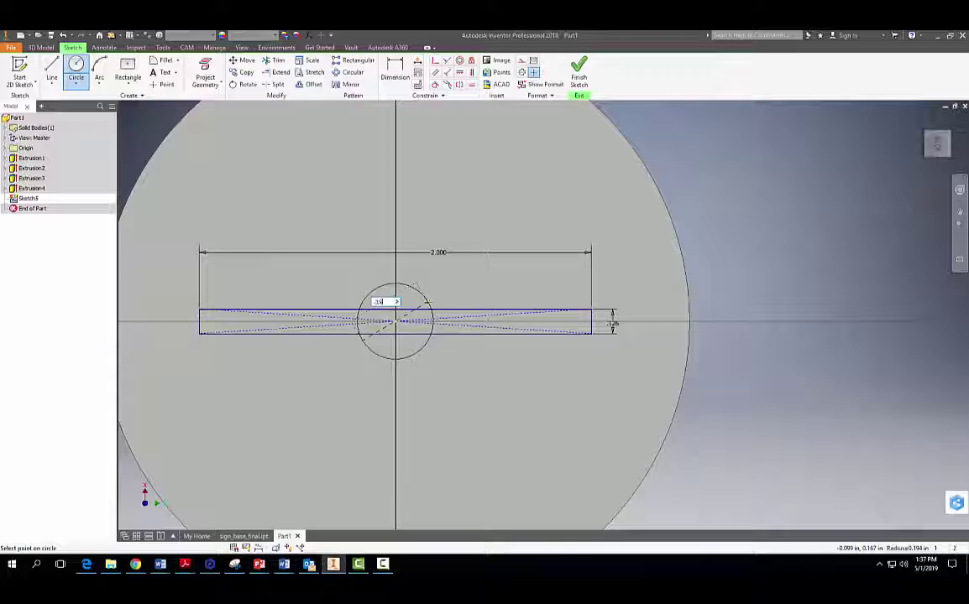
type(".198")
key("Return")
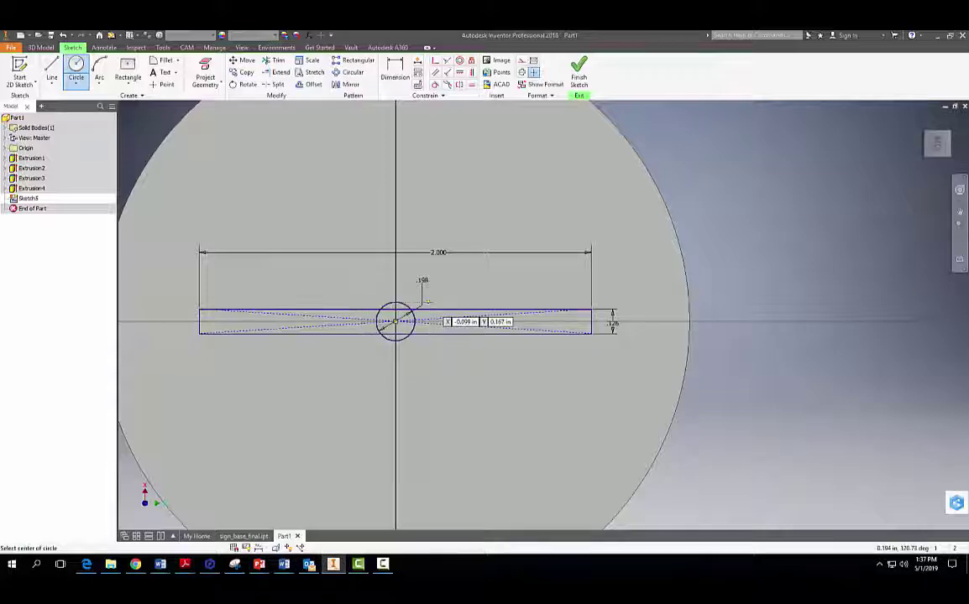
- Trim the circle's arcs inside the rectangle and the rectangle's long edges inside the circle to leave one joined outline
scroll(426, 301, "up", 3)
scroll(421, 285, "down", 2)
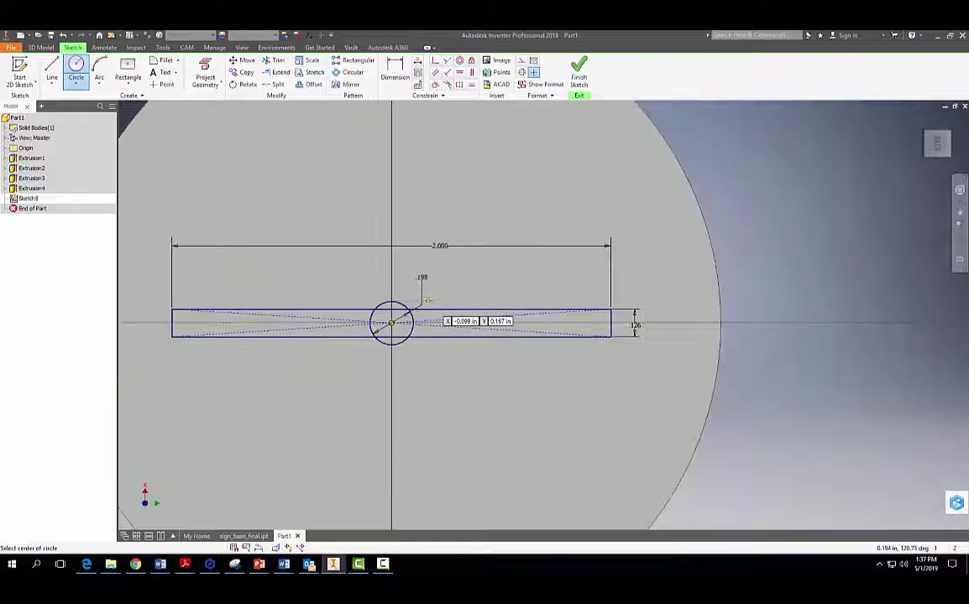
scroll(739, 198, "up", 3)
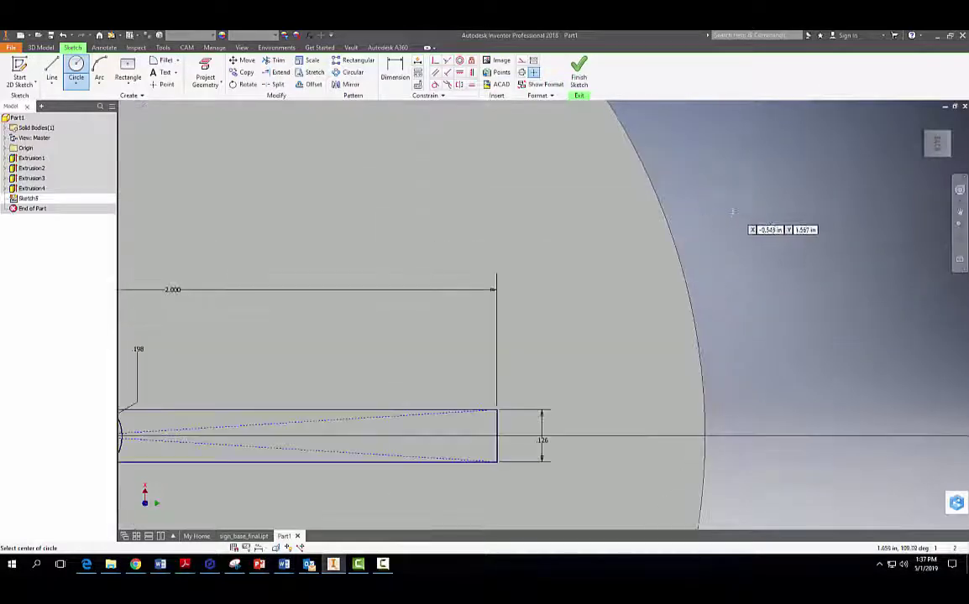
middle_click_drag(733, 209, 843, 160)
scroll(472, 251, "down", 3)
middle_click_drag(380, 281, 519, 226)
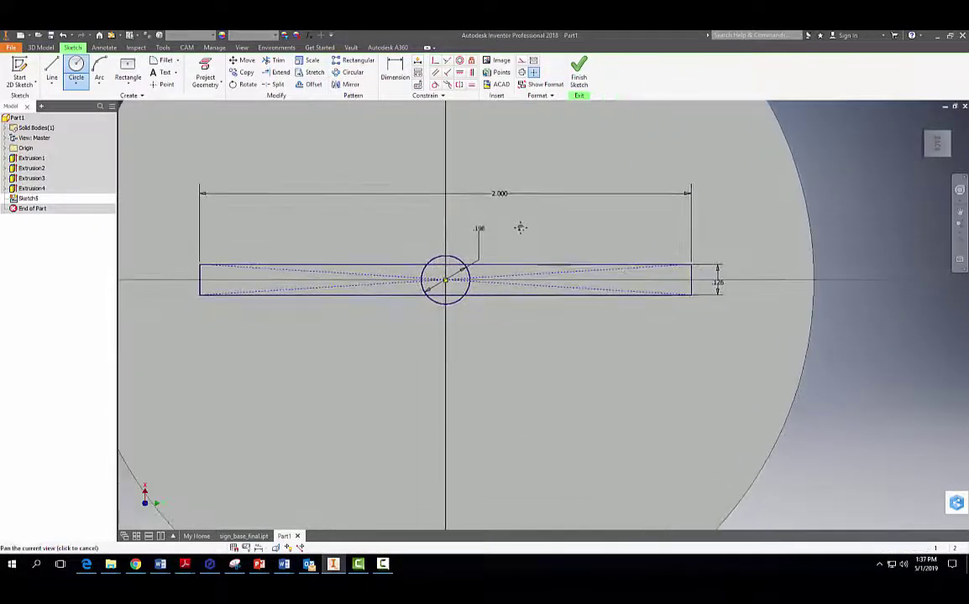
left_click(275, 62)
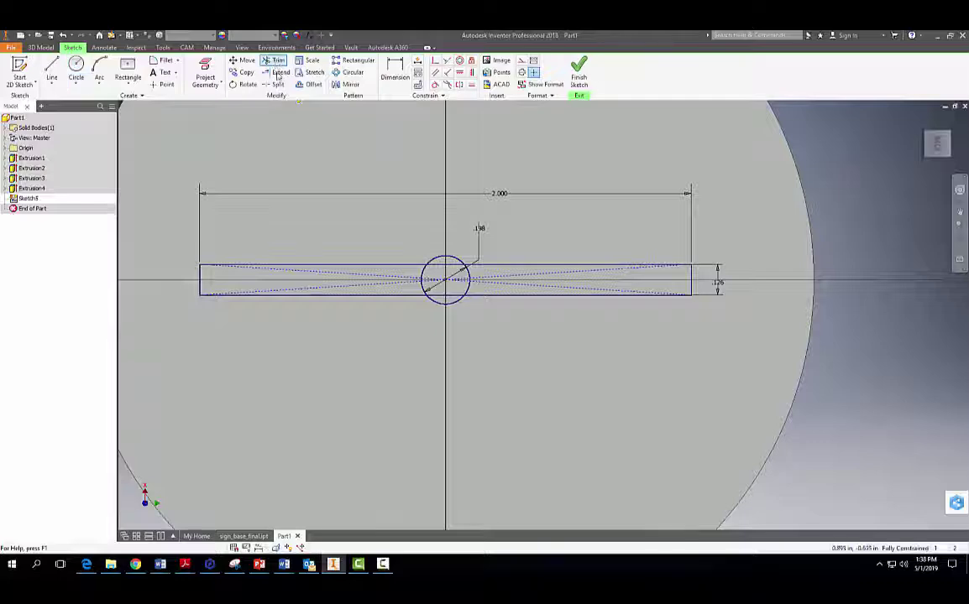
left_click(424, 277)
left_click(422, 290)
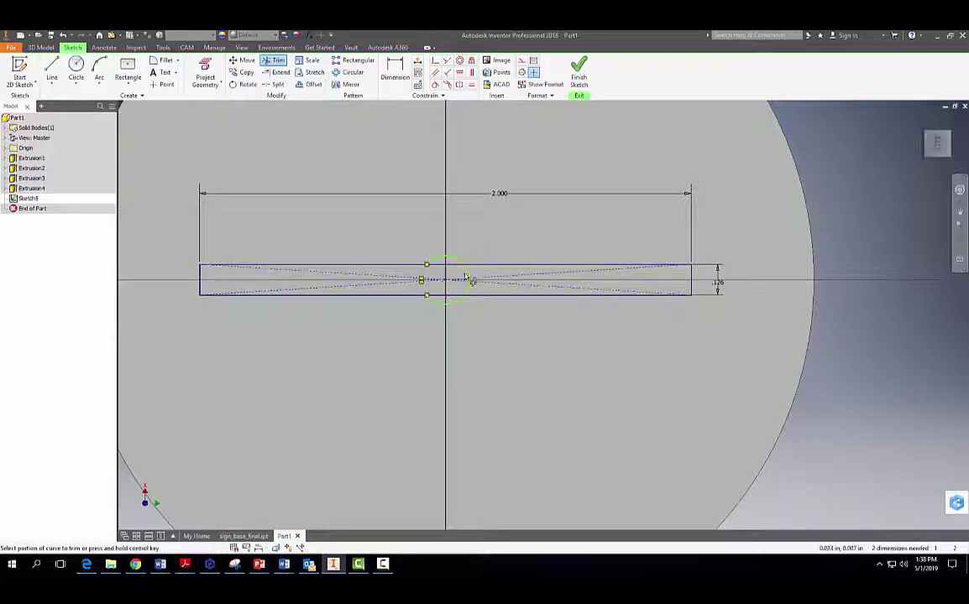
left_click(468, 272)
left_click(446, 267)
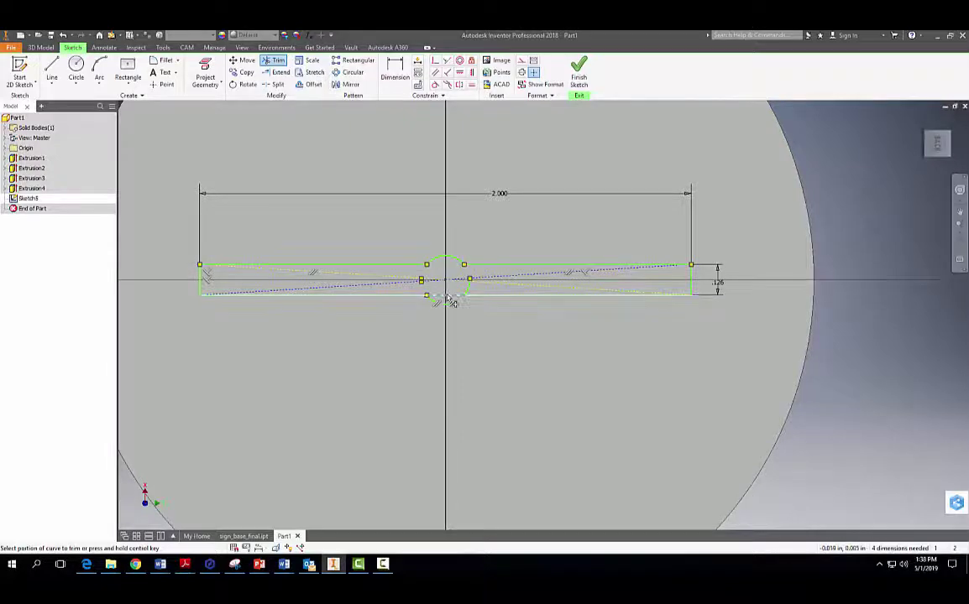
left_click(462, 294)
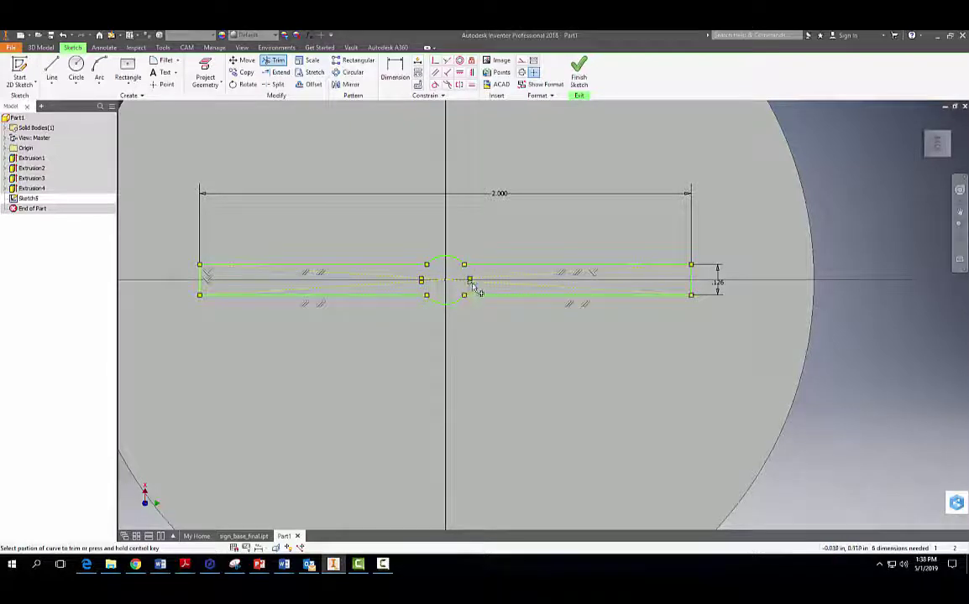
- Trim away the rectangle's remaining diagonal construction lines inside the joined outline
left_click(472, 286)
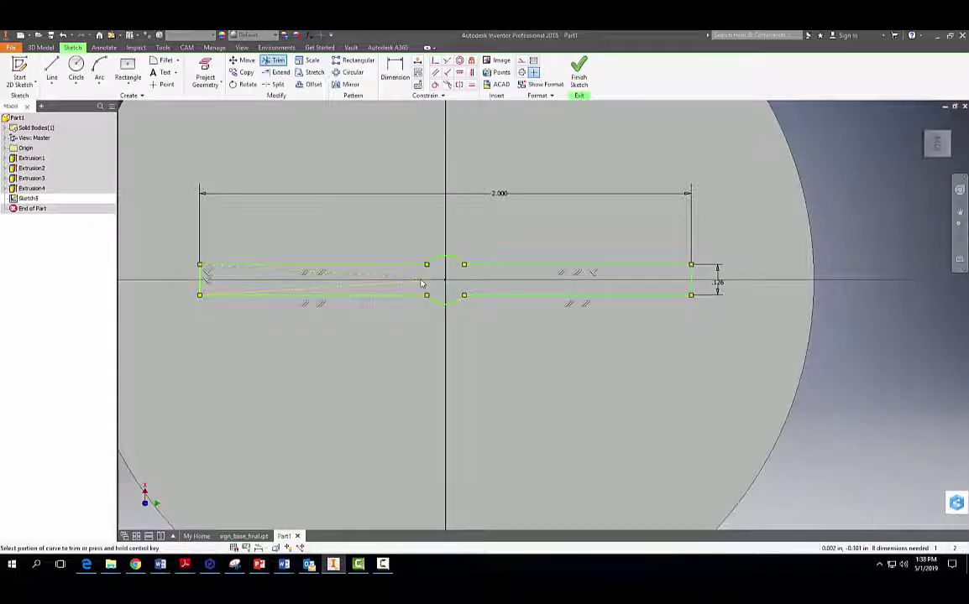
left_click(424, 286)
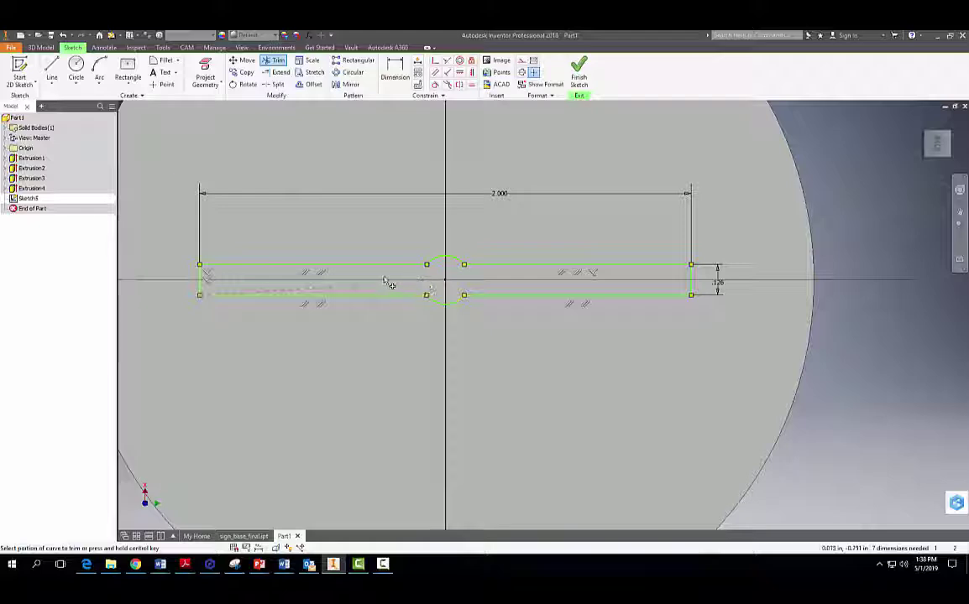
left_click(385, 288)
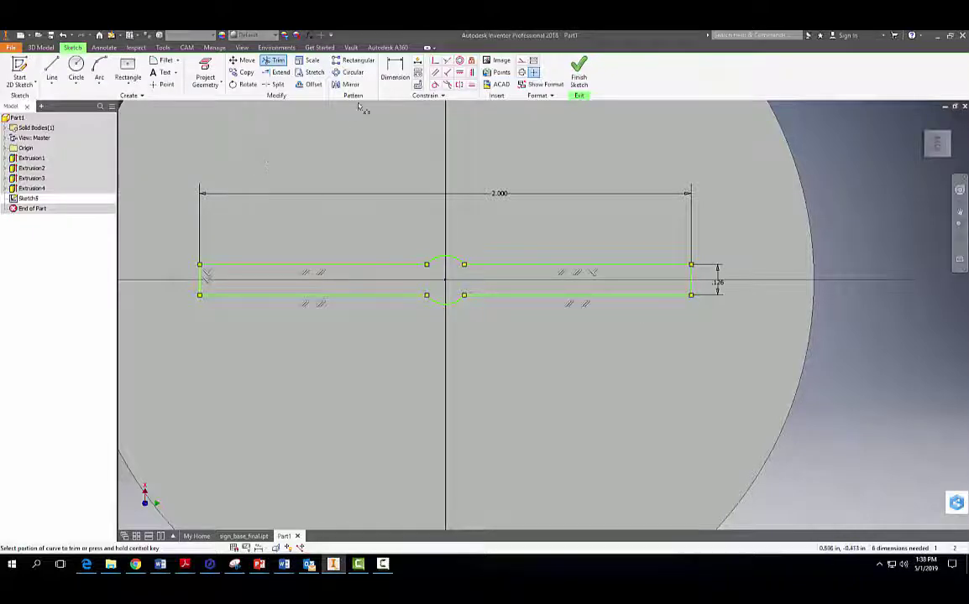
- Dimension the horizontal distance from each end of the upper arc to the sketch centre, accepting the measured values
left_click(395, 72)
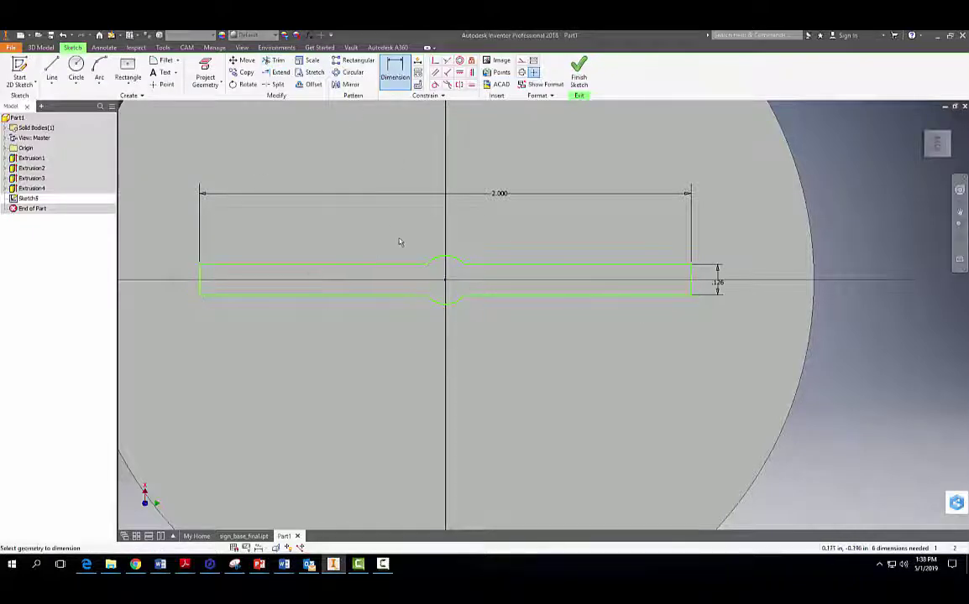
left_click(448, 261)
left_click(454, 239)
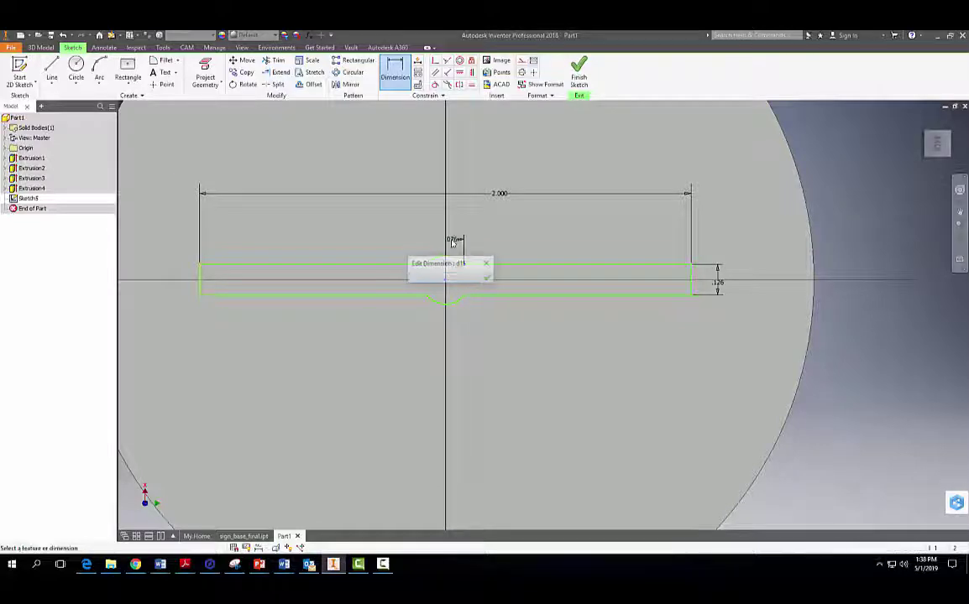
left_click(488, 279)
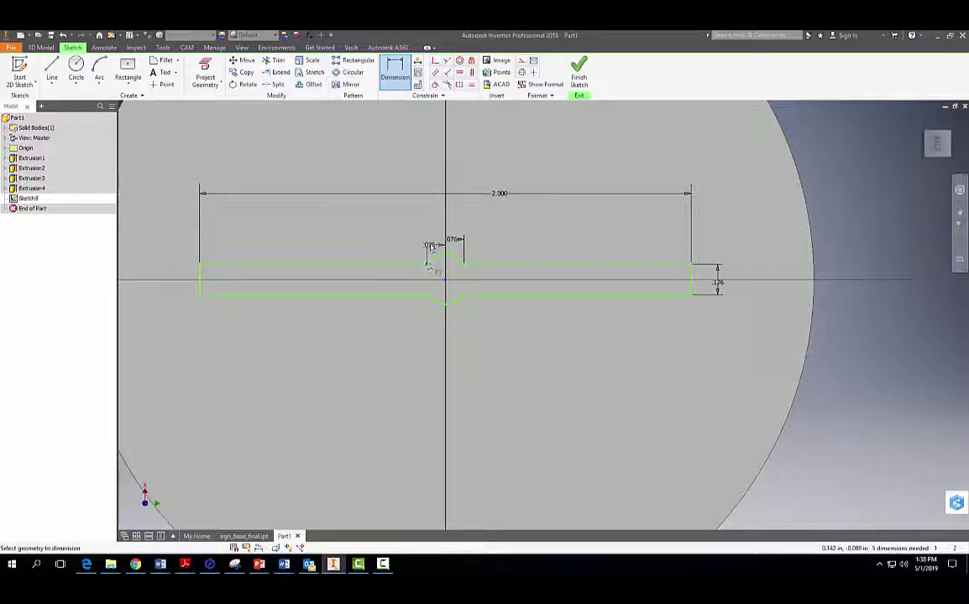
left_click(434, 245)
left_click(468, 273)
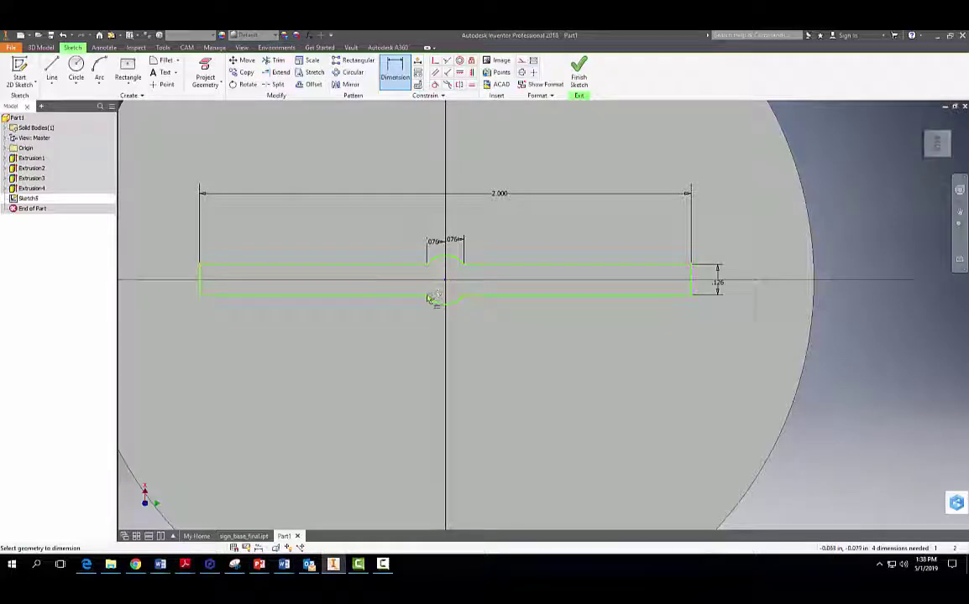
- Dimension both ends of the lower arc horizontally from the sketch centre, and the slot's lower edge vertically from it
left_click(434, 321)
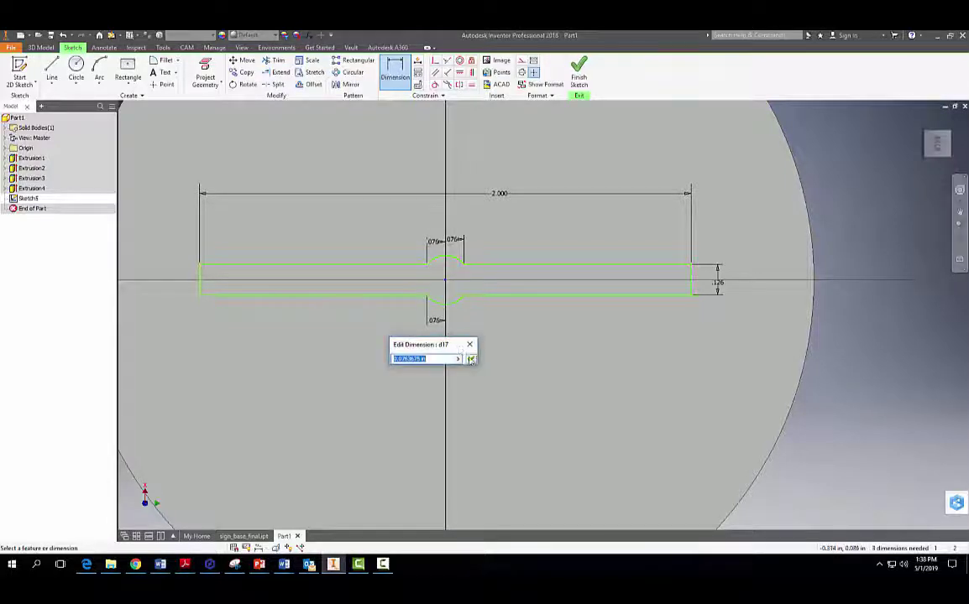
key("Return")
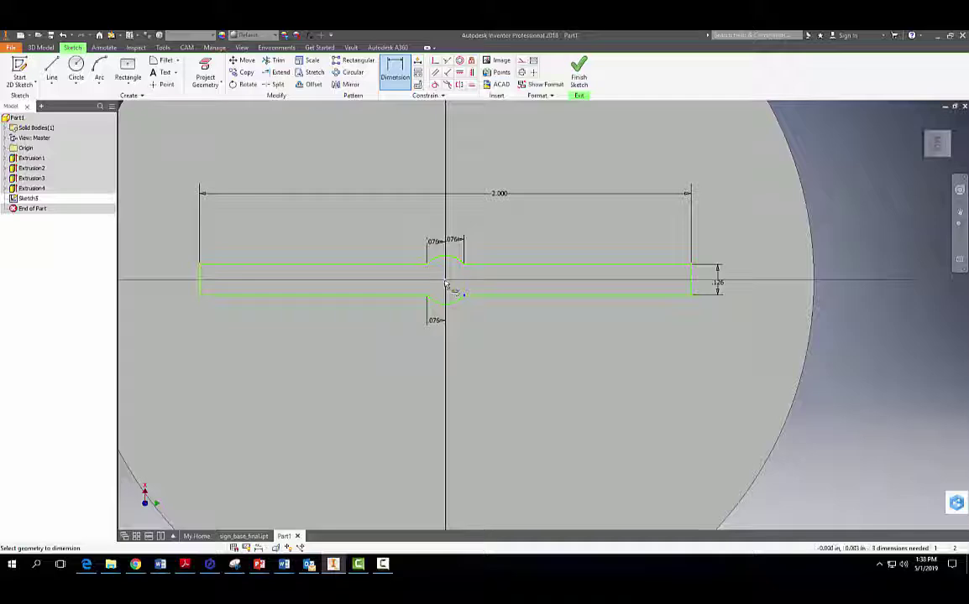
left_click(454, 295)
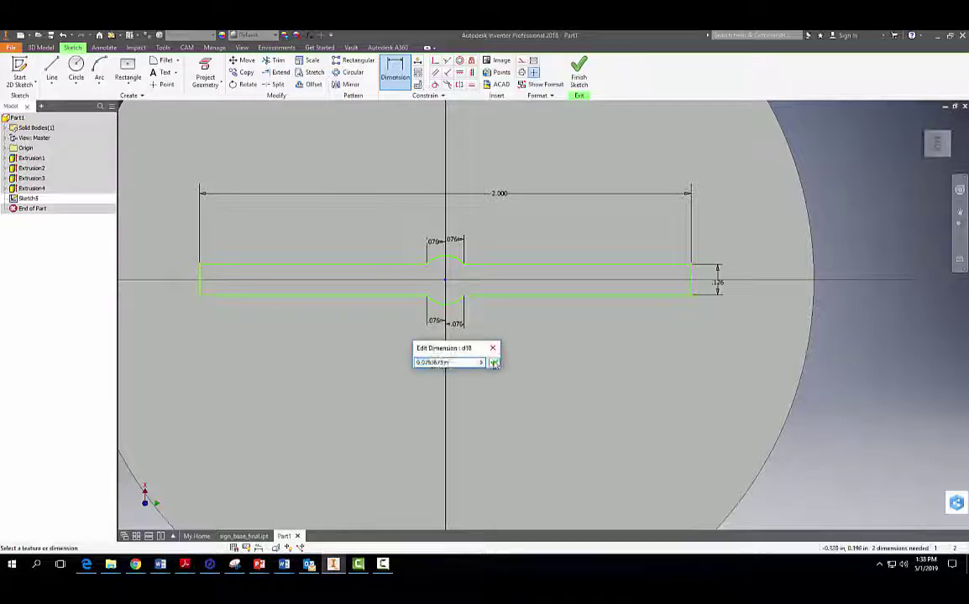
key("Return")
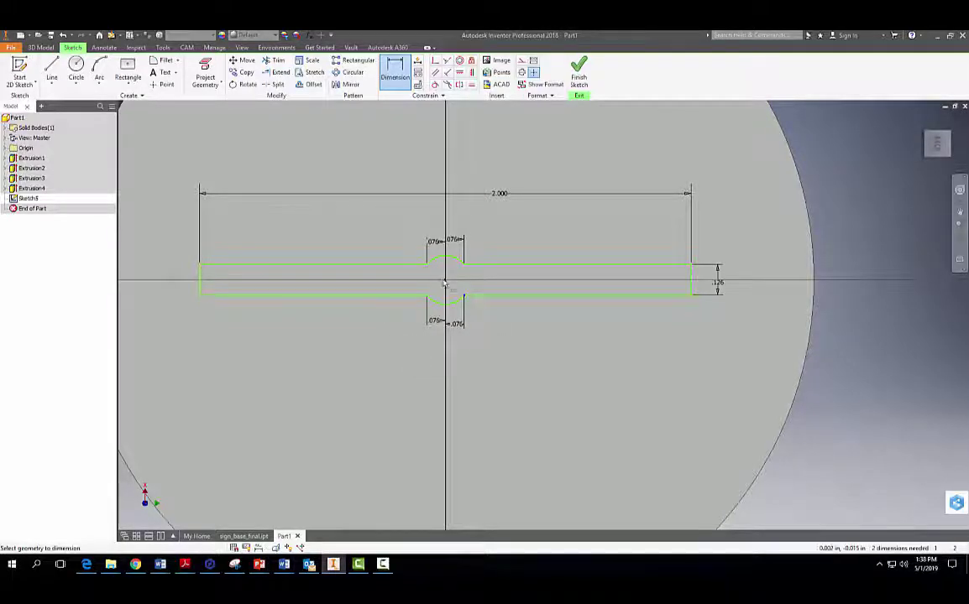
left_click(471, 285)
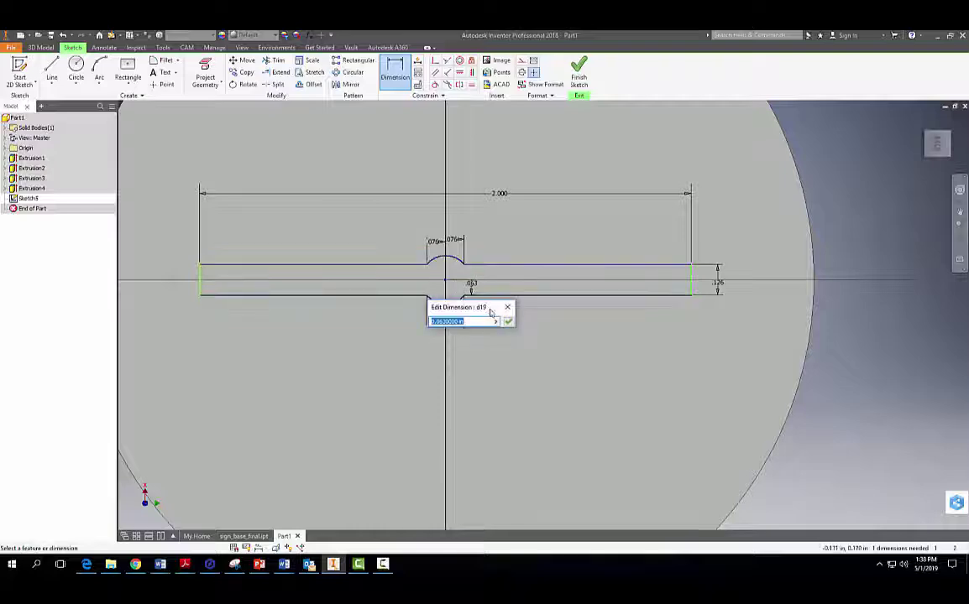
key("Return")
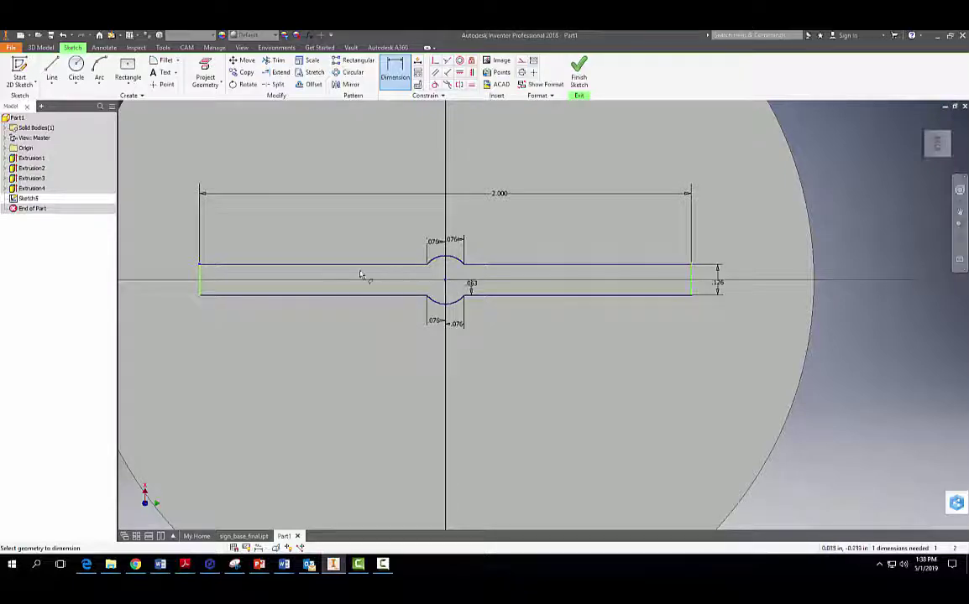
left_click(218, 267)
left_click(168, 270)
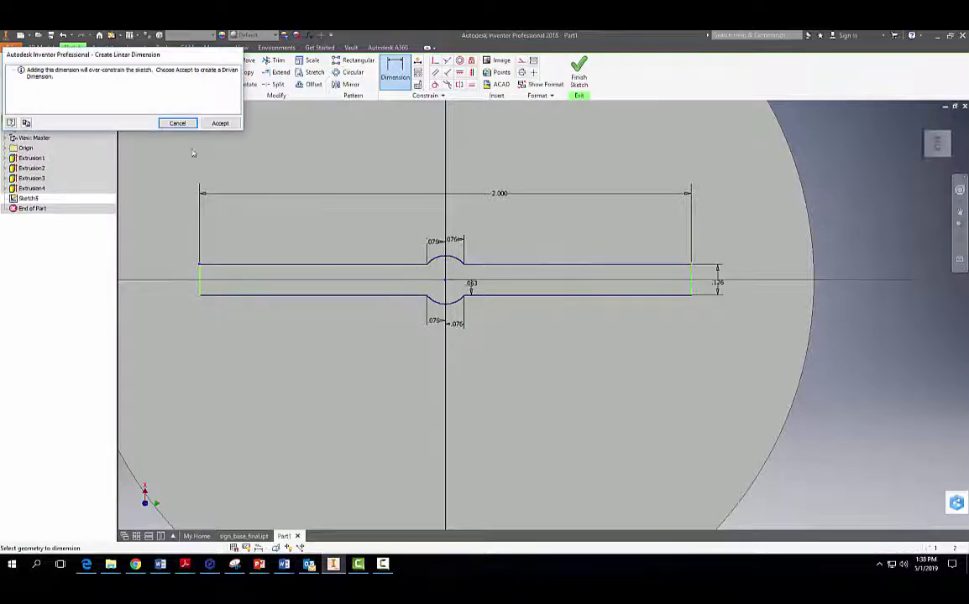
left_click(177, 123)
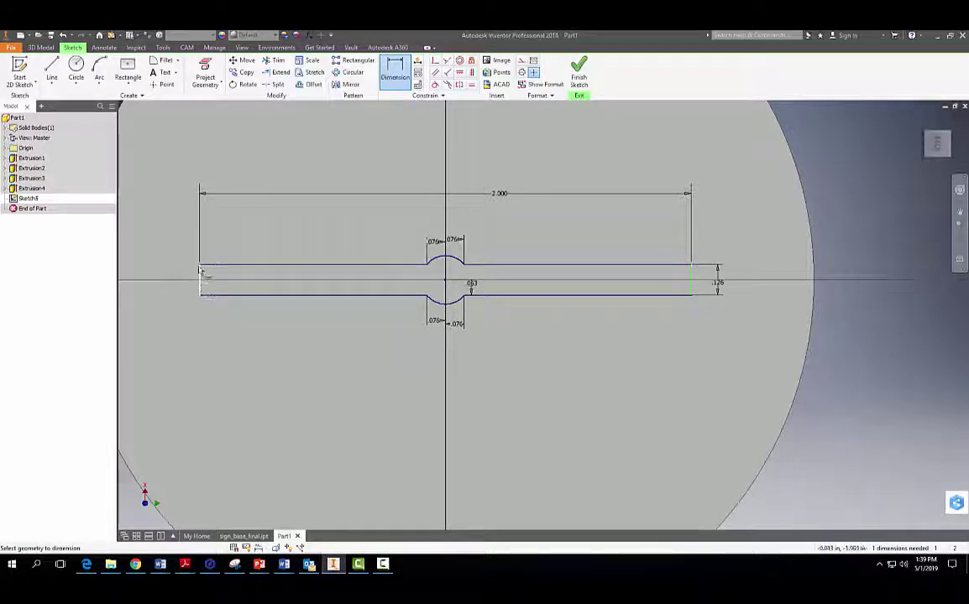
- Dimension the horizontal distance from the slot's short end to the sketch centre as 1.000 in
left_click(201, 269)
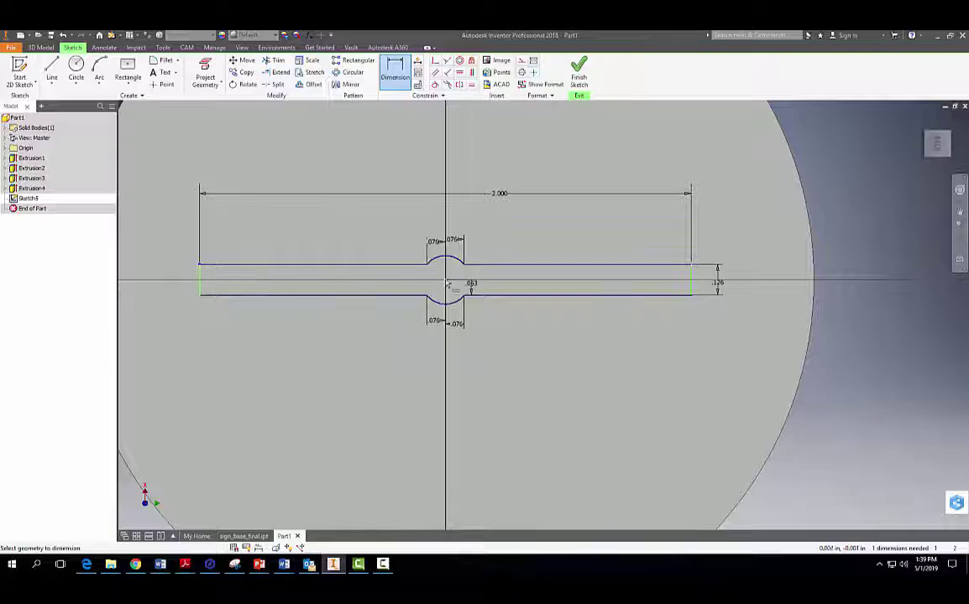
left_click(442, 254)
left_click(432, 218)
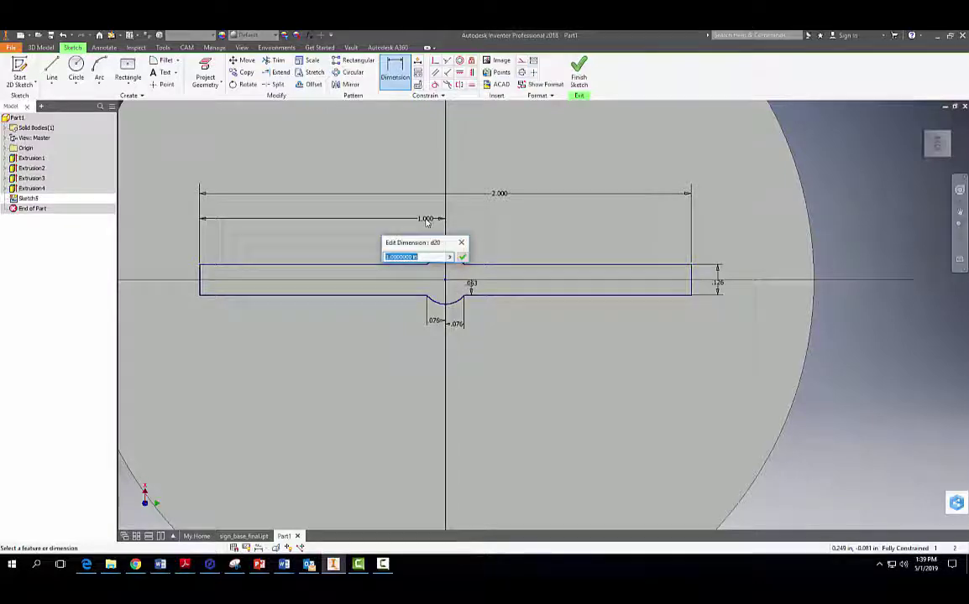
left_click(461, 257)
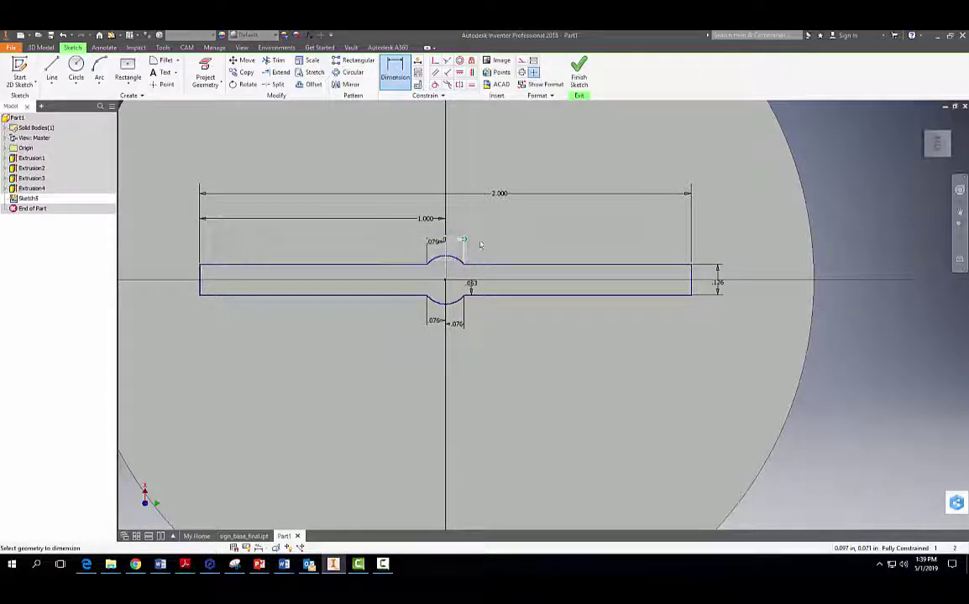
- Finish the sketch and extrude the slot-and-circle profile as a cut through the whole part with the extent All
left_click(578, 80)
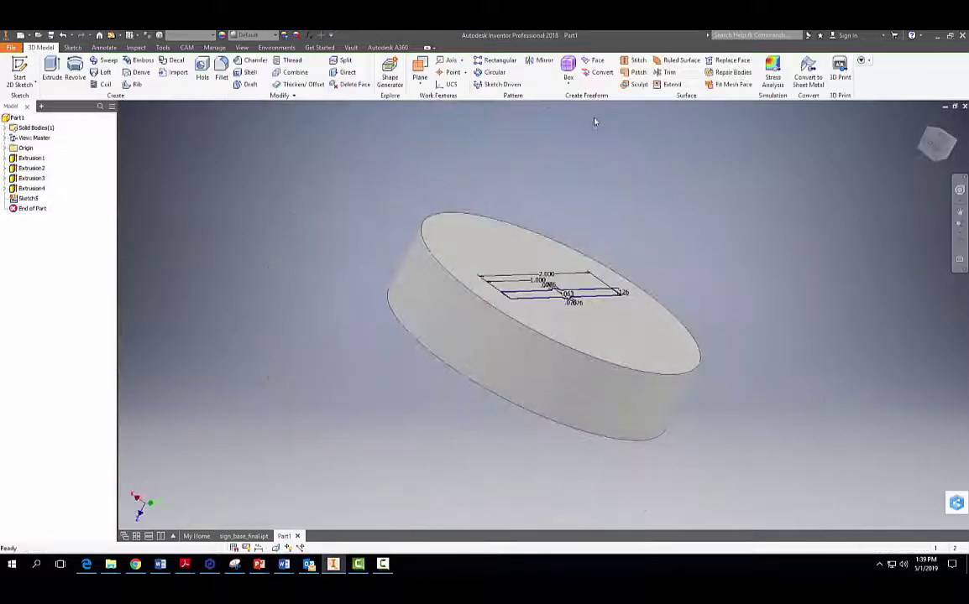
left_click(52, 69)
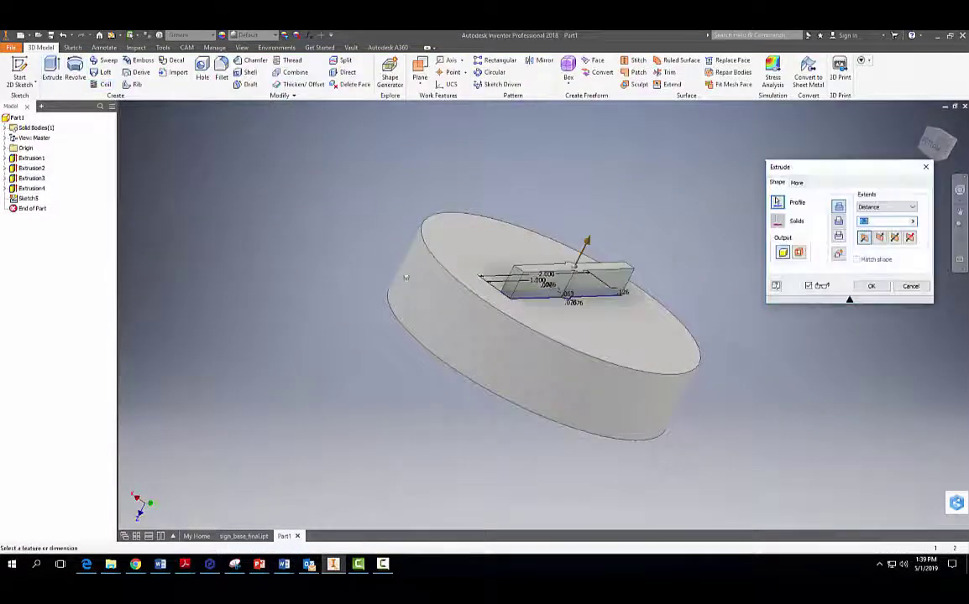
left_click(878, 237)
left_click(870, 210)
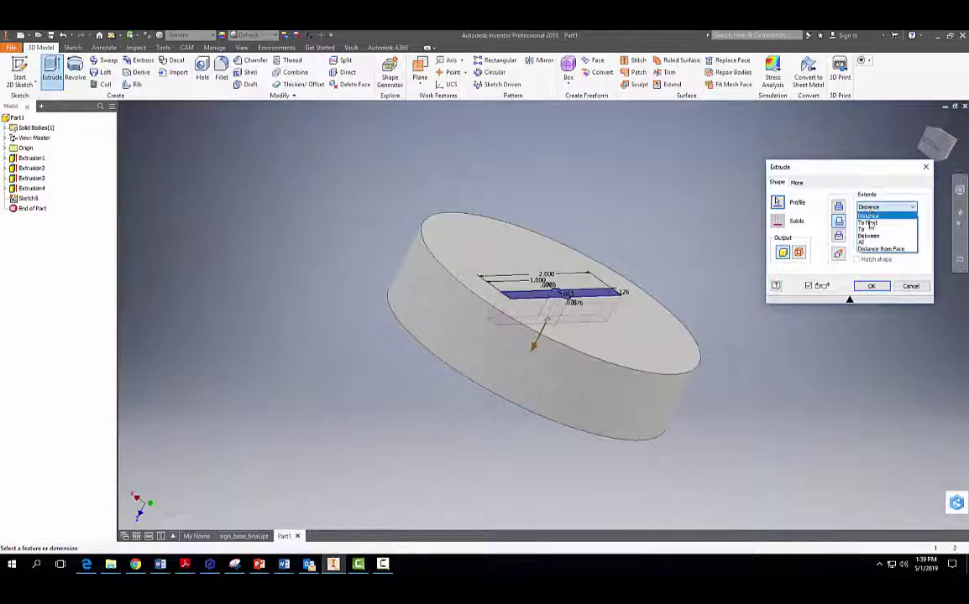
left_click(869, 245)
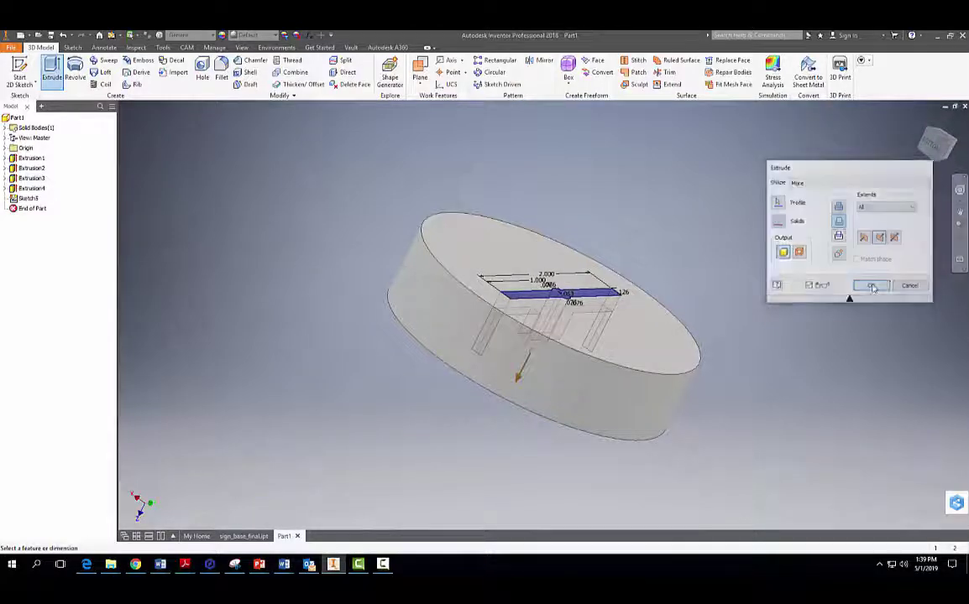
left_click(872, 287)
- Check the through slot from both sides and set the part's appearance to Glossy - Black
middle_click_drag(767, 255, 708, 262, "shift")
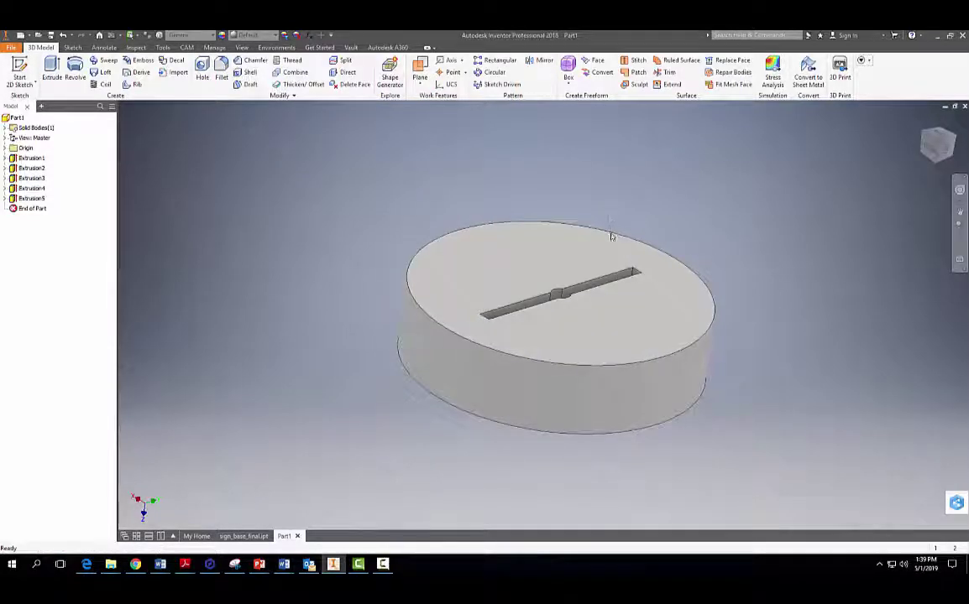
middle_click_drag(756, 261, 798, 180, "shift")
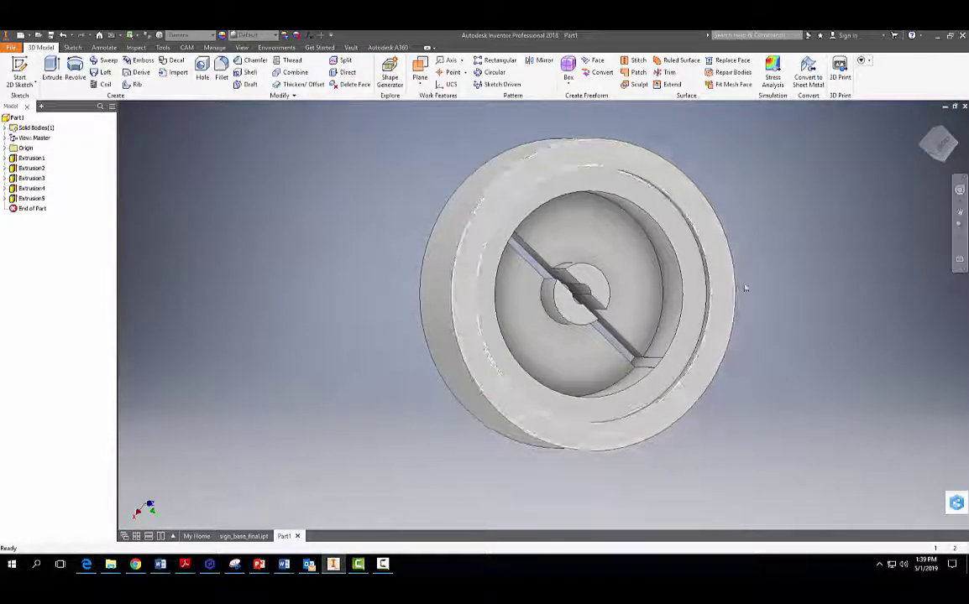
middle_click_drag(791, 267, 797, 352, "shift")
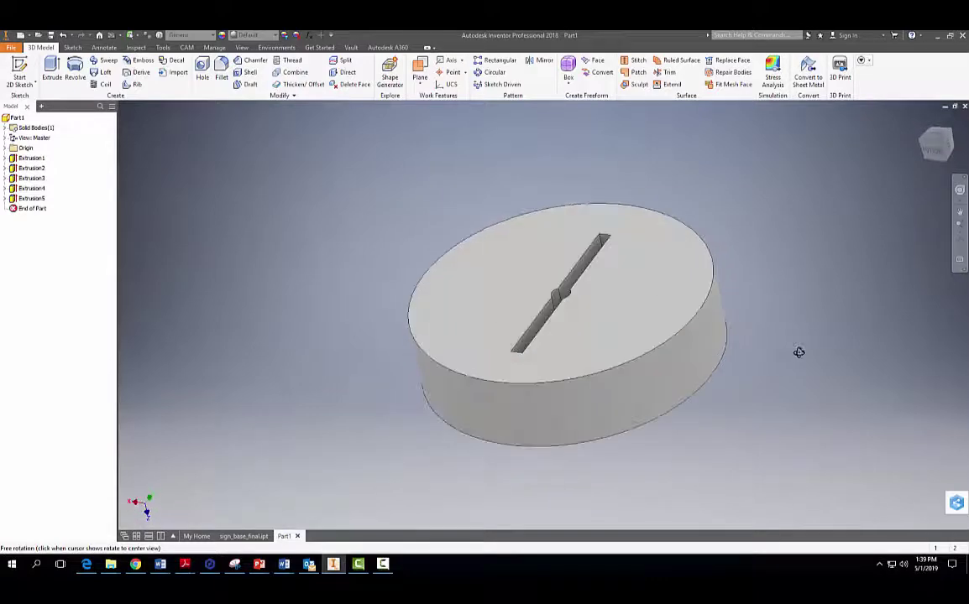
left_click(248, 35)
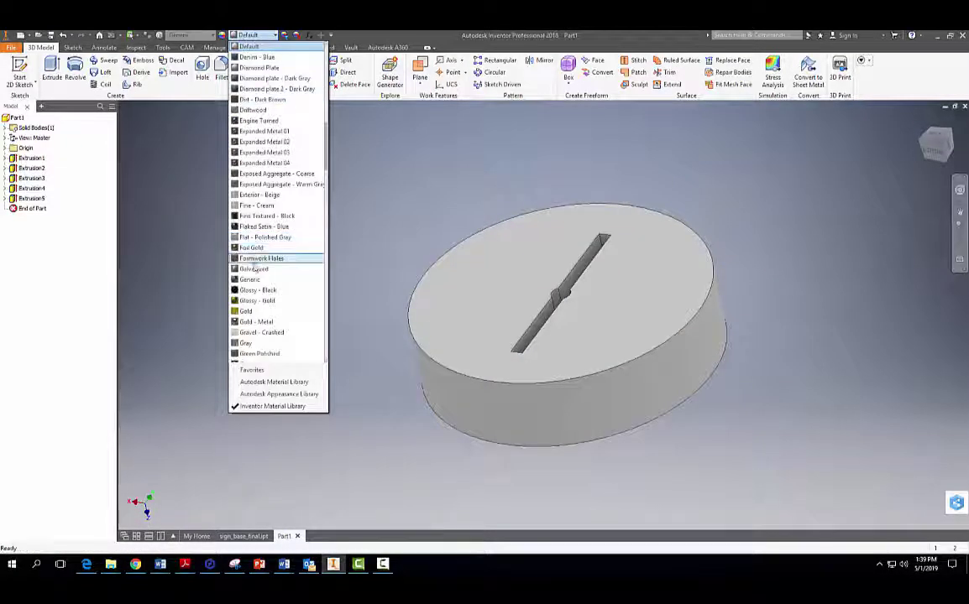
left_click(252, 290)
middle_click_drag(297, 214, 285, 204, "shift")
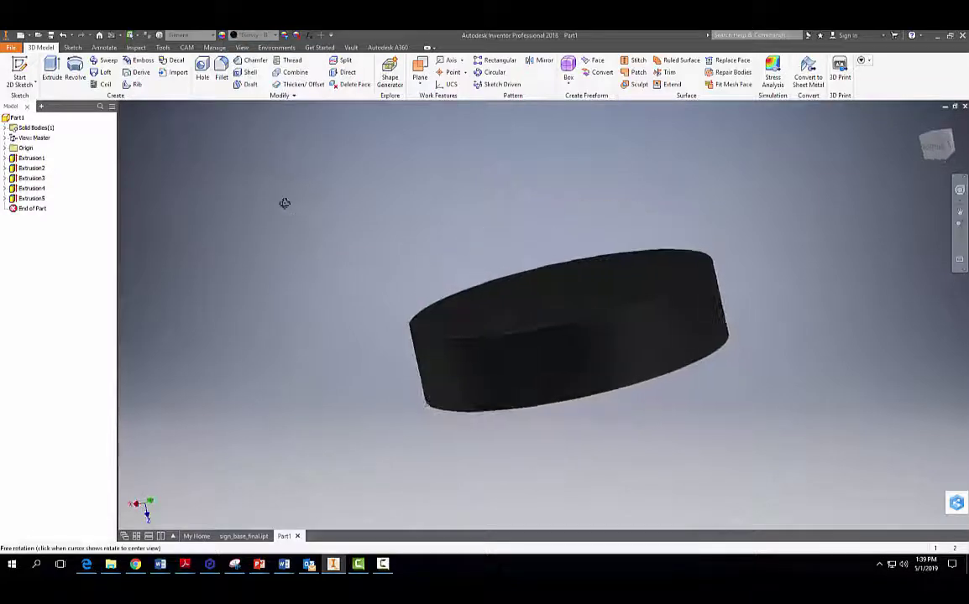
left_click_drag(284, 204, 313, 210)
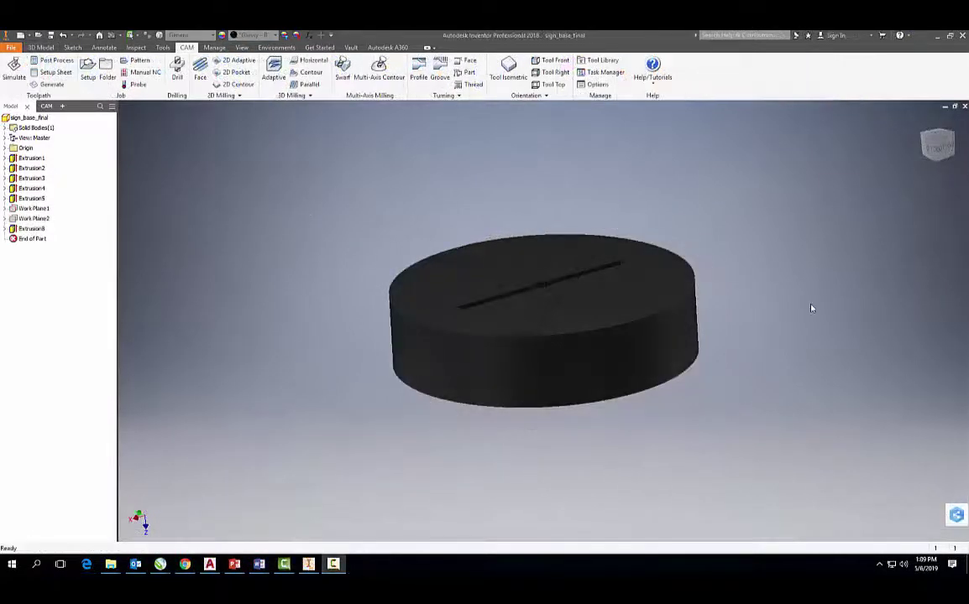
- Set the part's material to Polyethylene, High Density
left_click(191, 35)
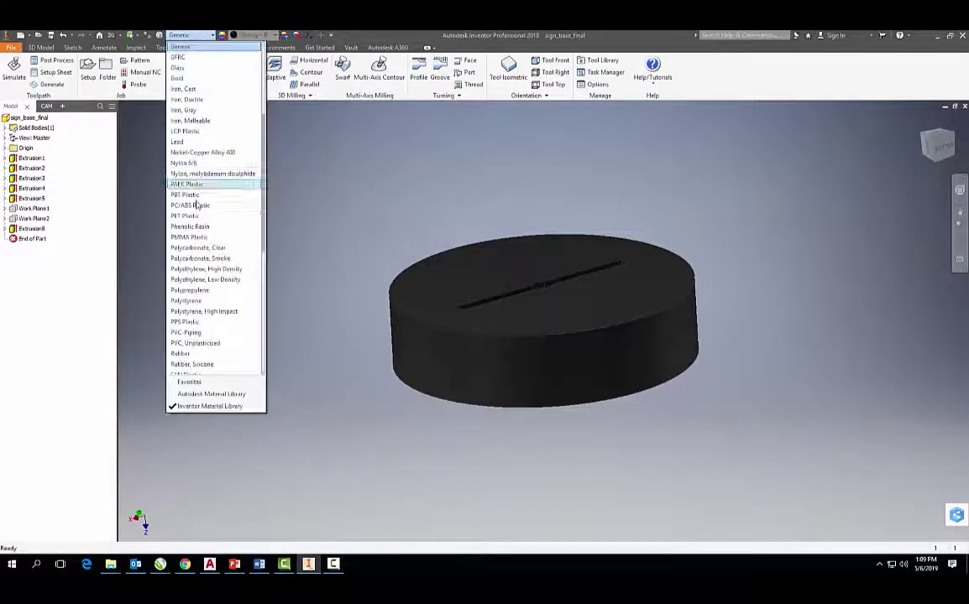
left_click(192, 270)
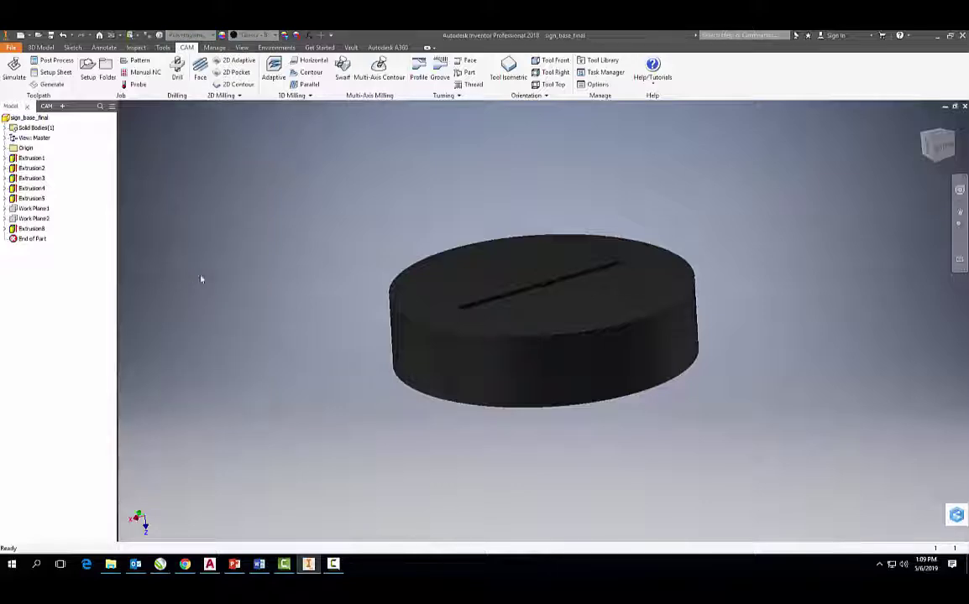
- Start a sketch on the recess floor and draw a 2.000 in circle from the centre out to the recess wall
middle_click_drag(297, 364, 270, 242, "shift")
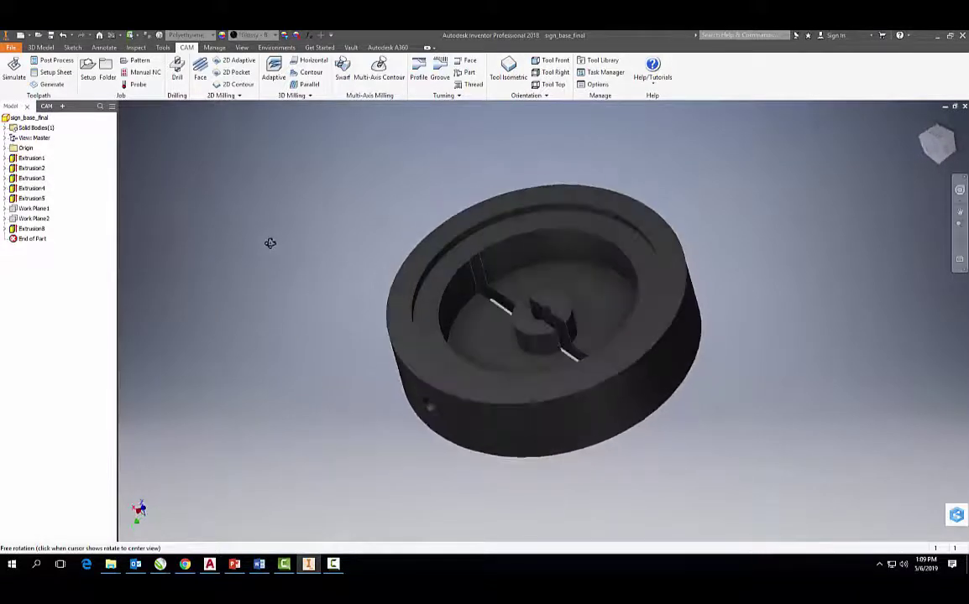
left_click(40, 47)
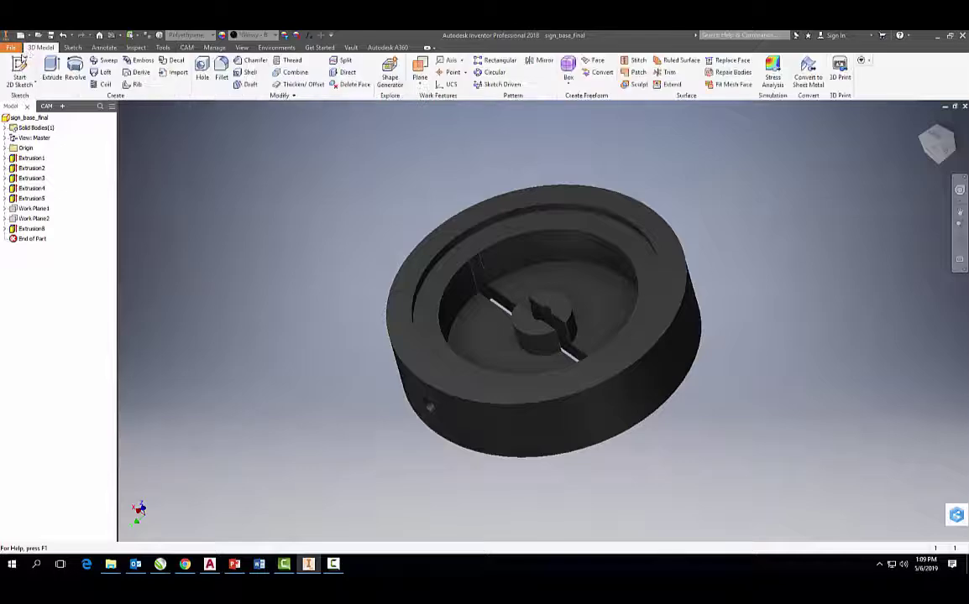
left_click(18, 74)
left_click(577, 299)
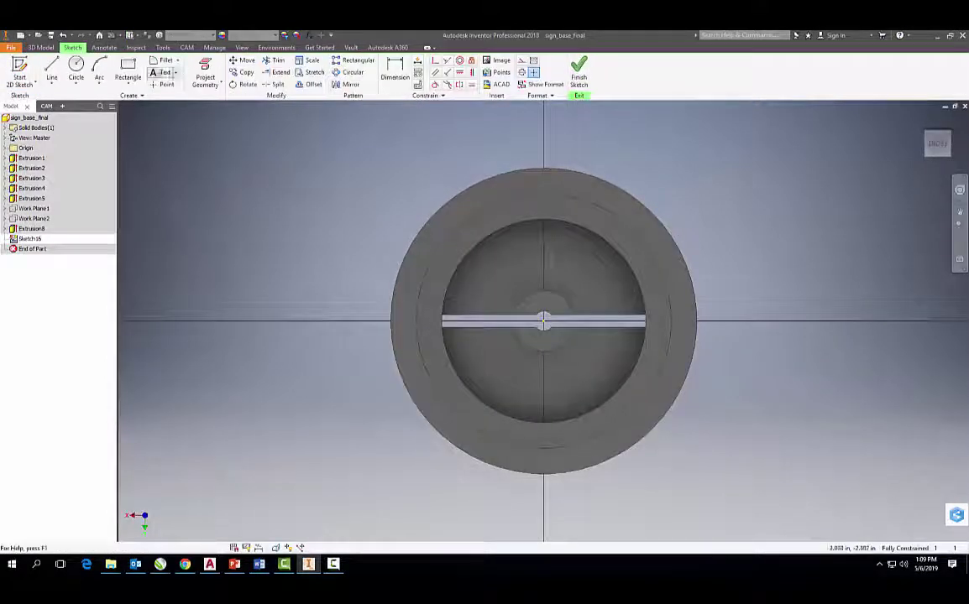
left_click(76, 67)
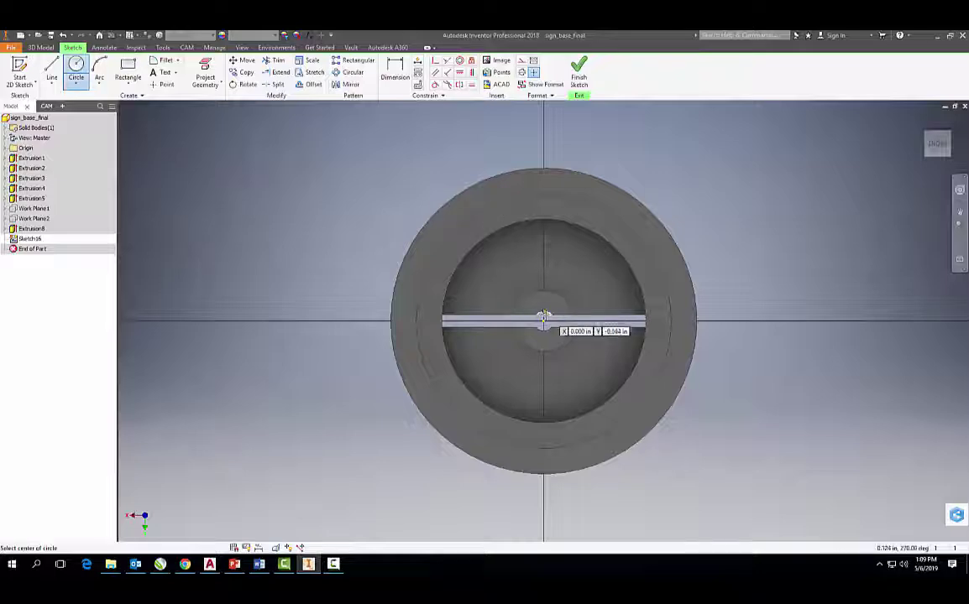
left_click(544, 320)
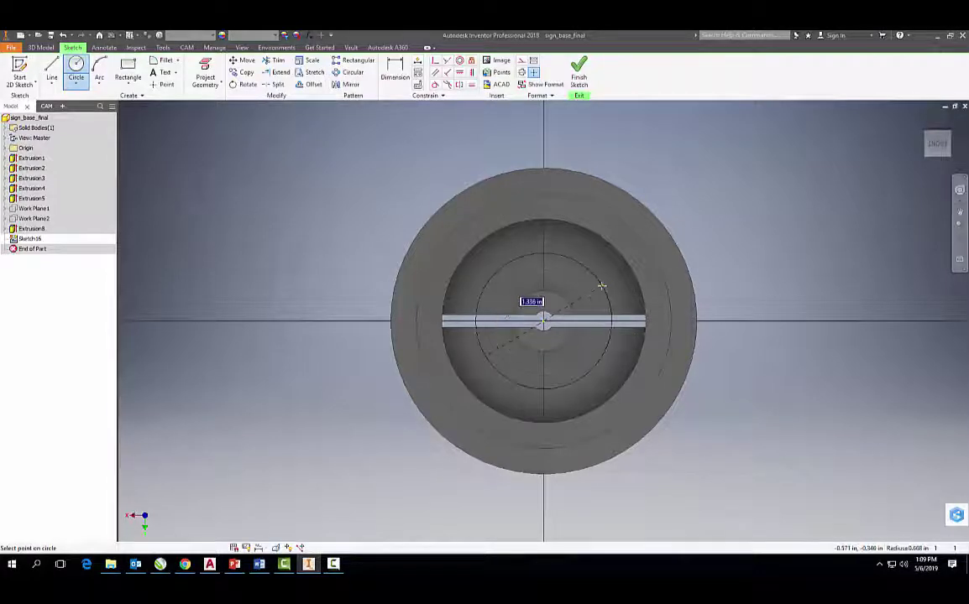
middle_click_drag(612, 269, 623, 251, "shift")
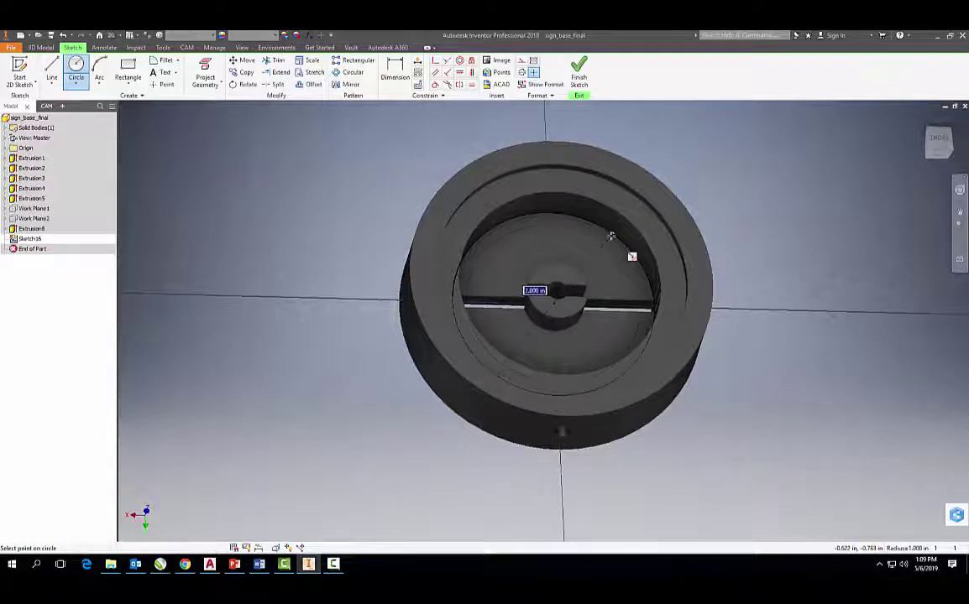
left_click(611, 236)
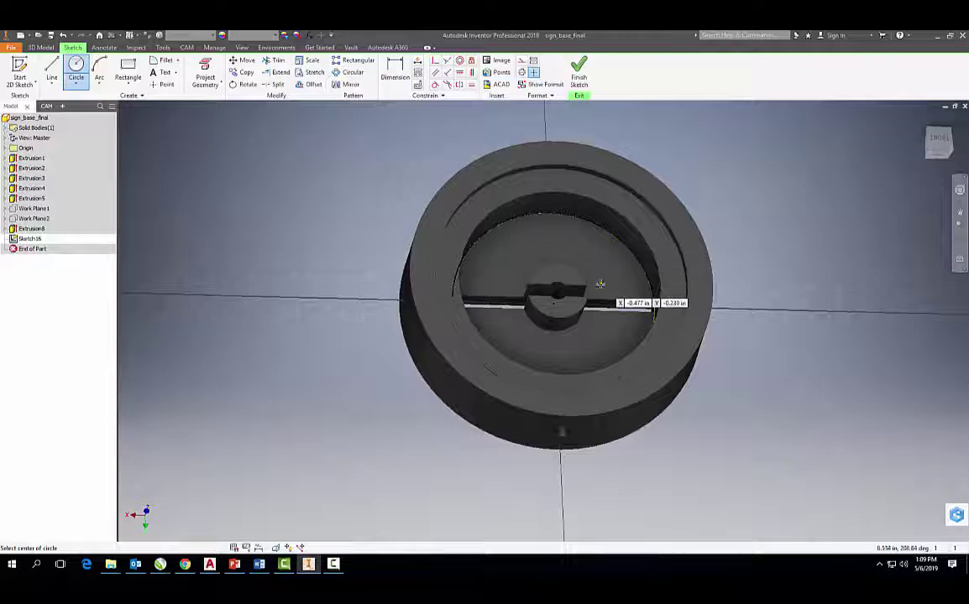
- Add a concentric circle matching the outer edge of the central boss to the recess-floor sketch and finish the sketch
middle_click_drag(601, 285, 586, 309, "shift")
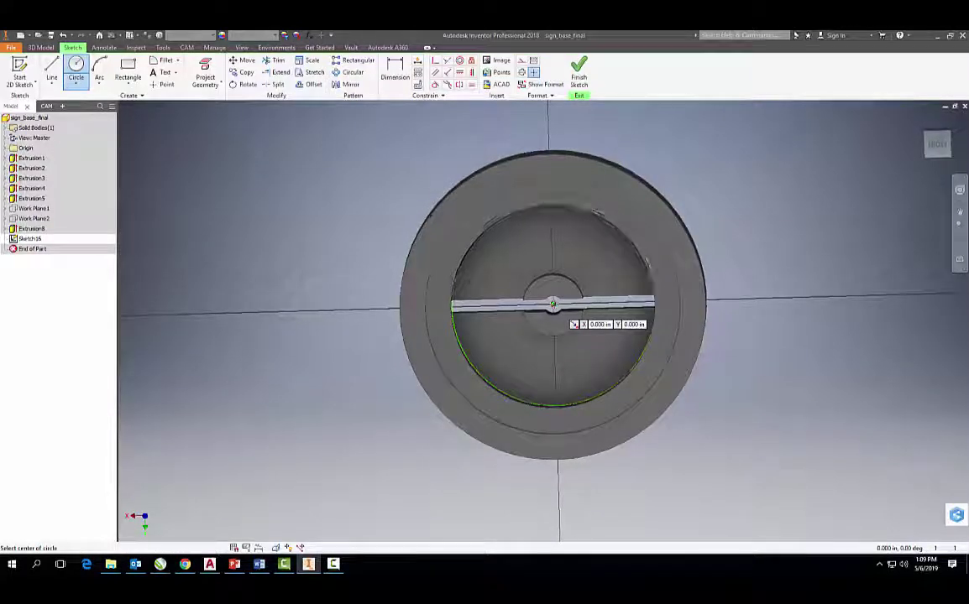
left_click(552, 304)
left_click(937, 146)
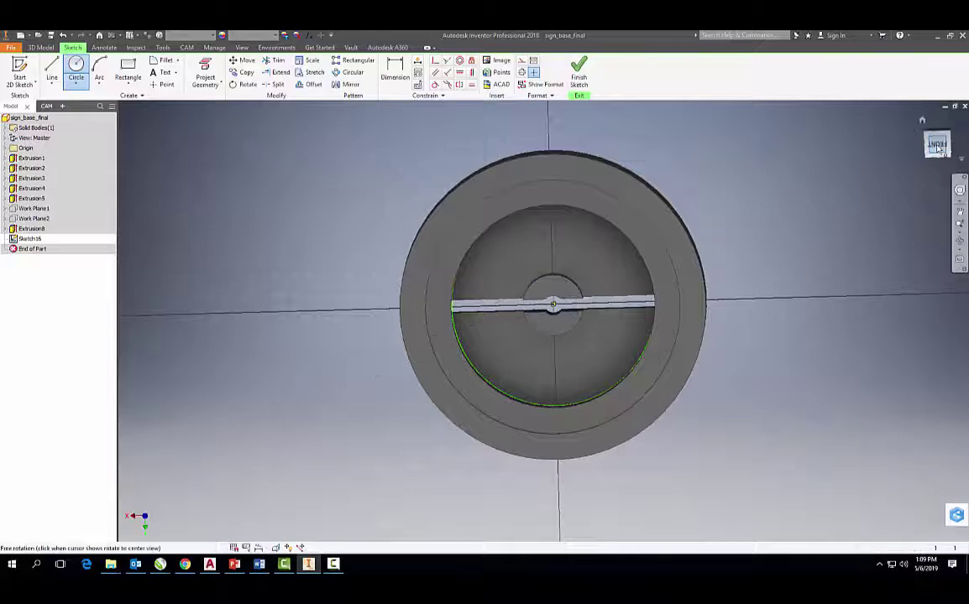
scroll(560, 312, "up", 5)
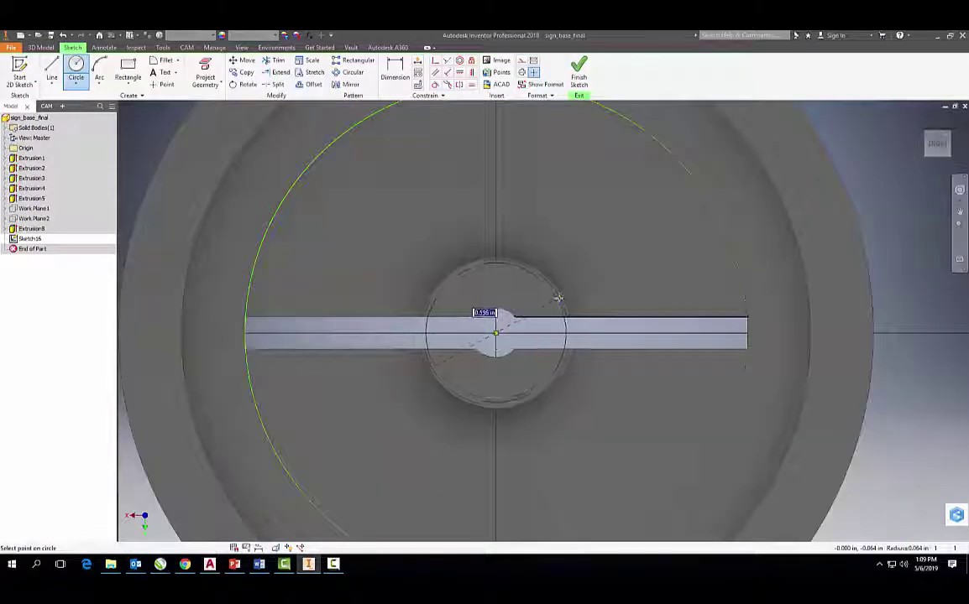
left_click(571, 317)
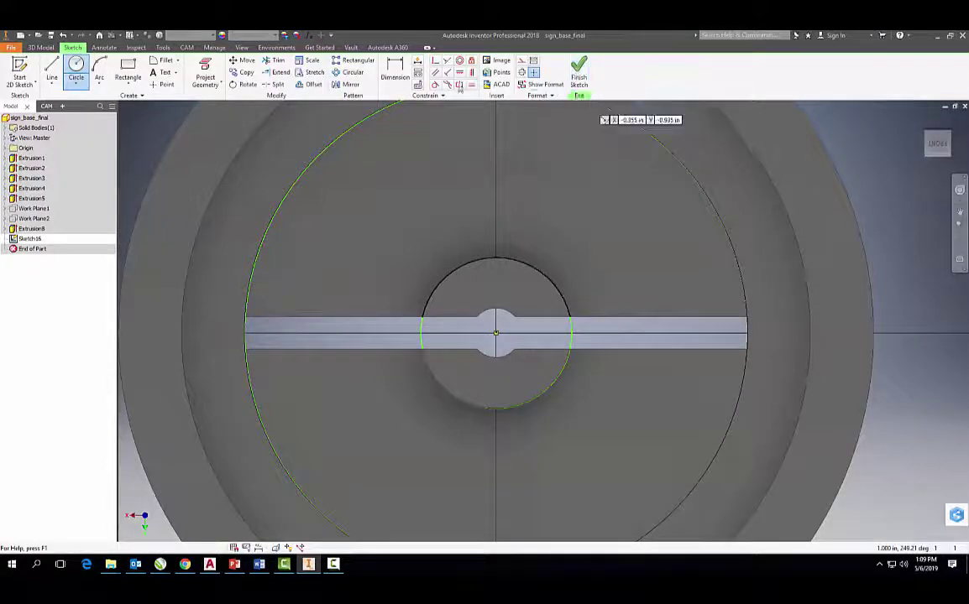
left_click(579, 76)
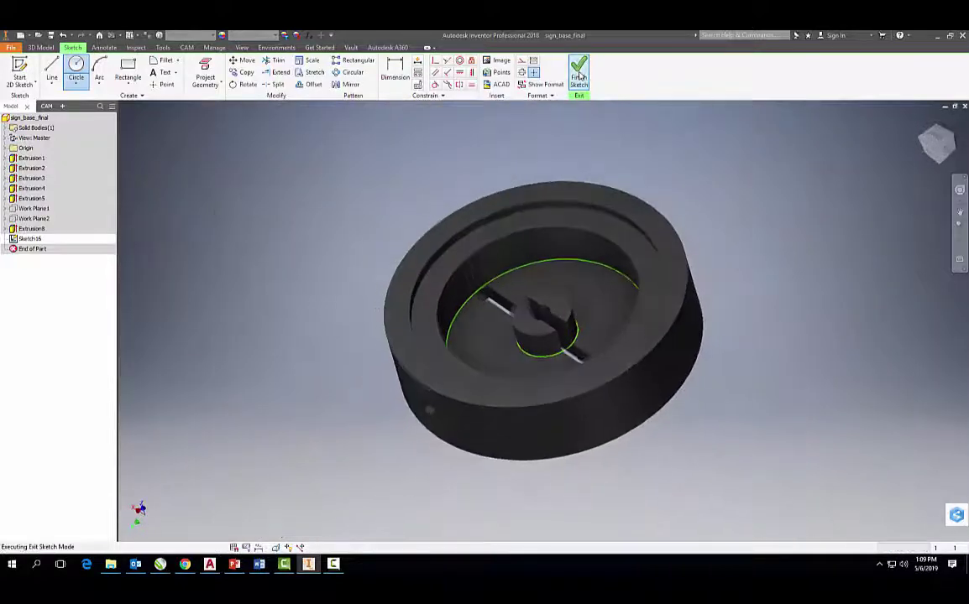
- Sketch a centred 0.600 in circle on the boss's end face along its outer edge and finish the sketch
left_click(20, 73)
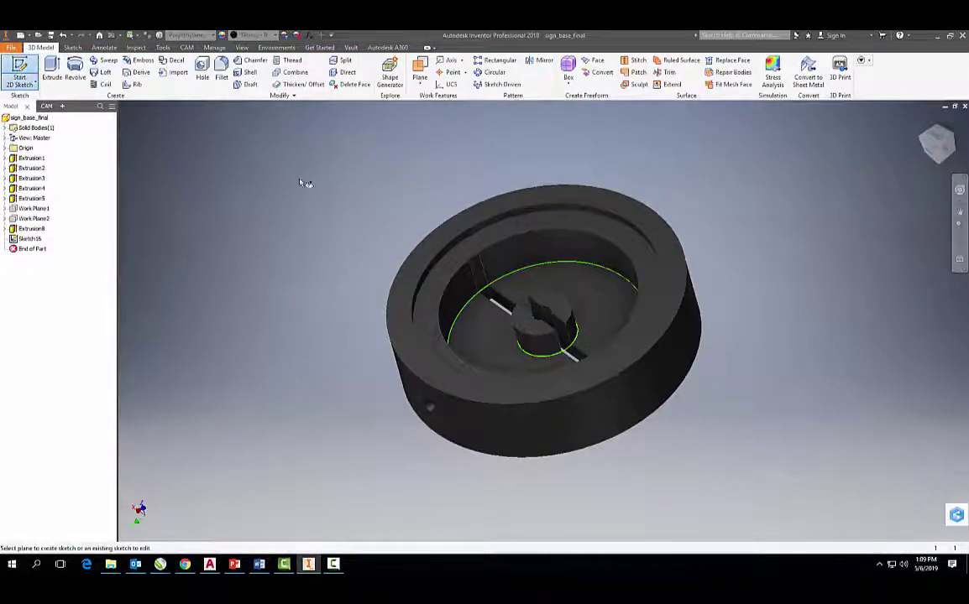
left_click(558, 309)
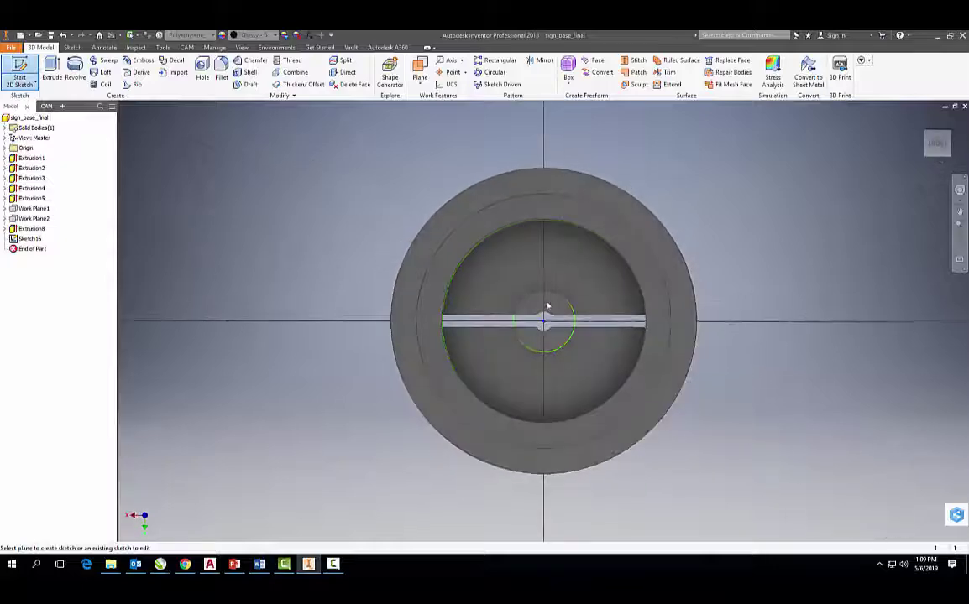
left_click(77, 67)
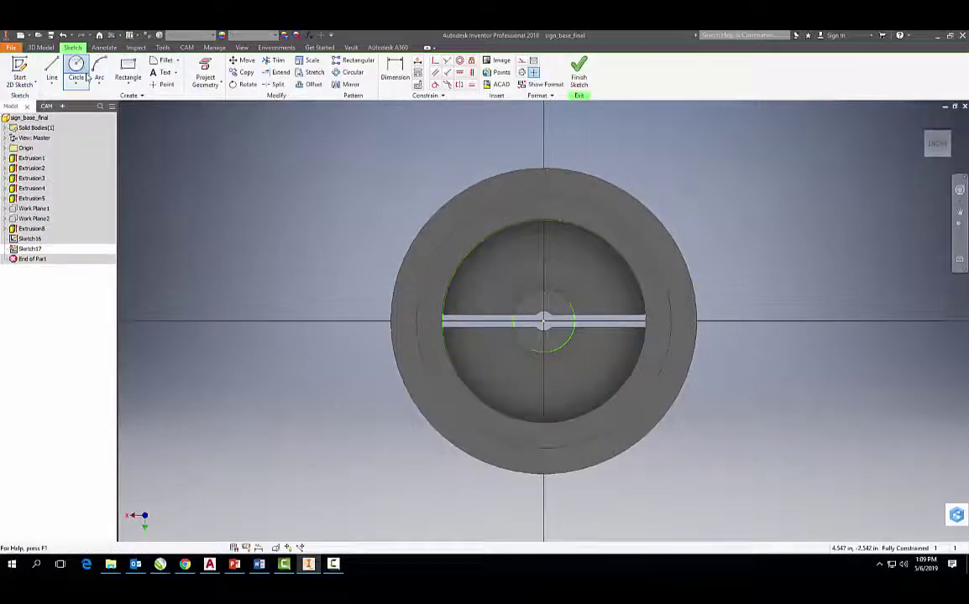
left_click(544, 319)
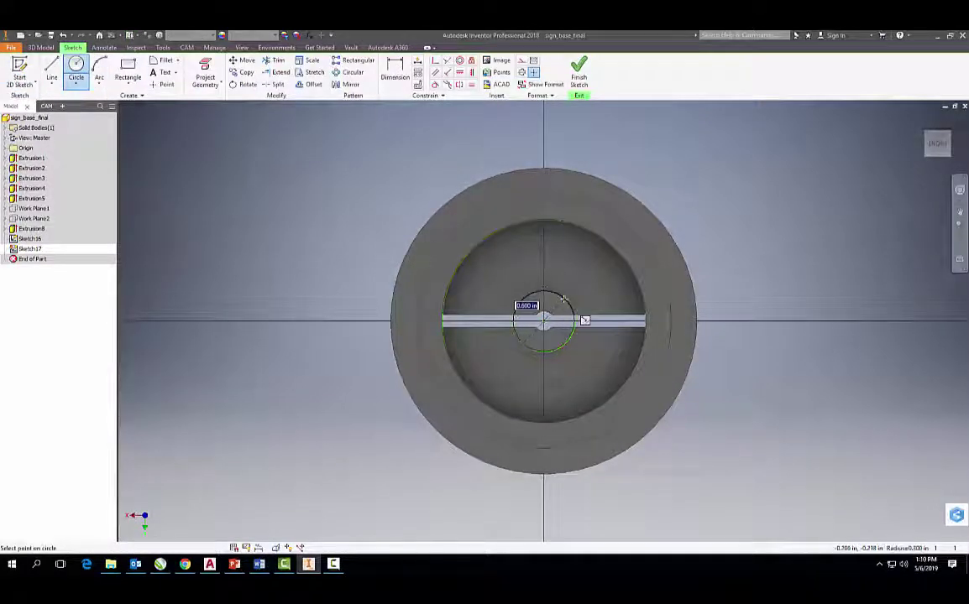
left_click(564, 299)
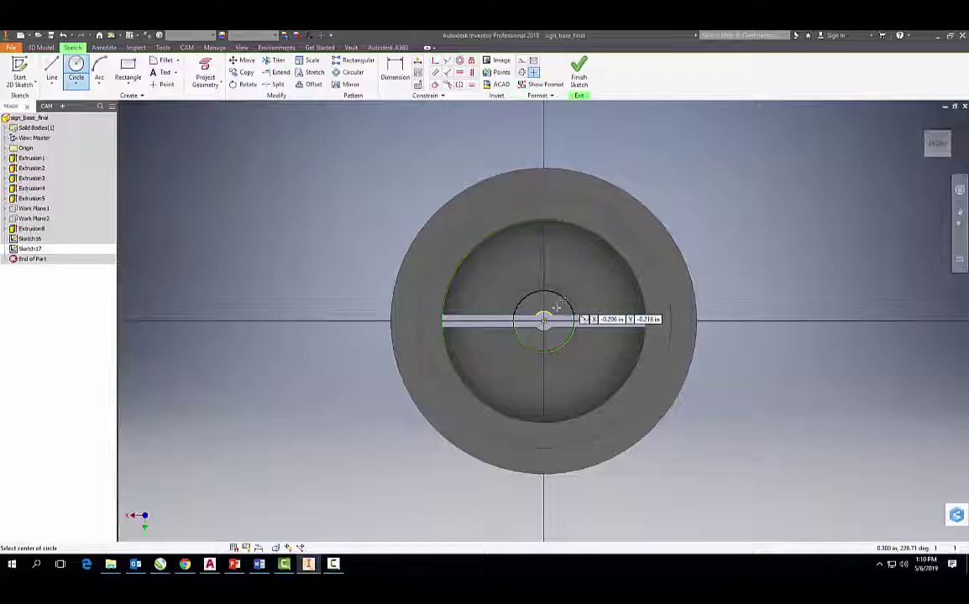
left_click(579, 74)
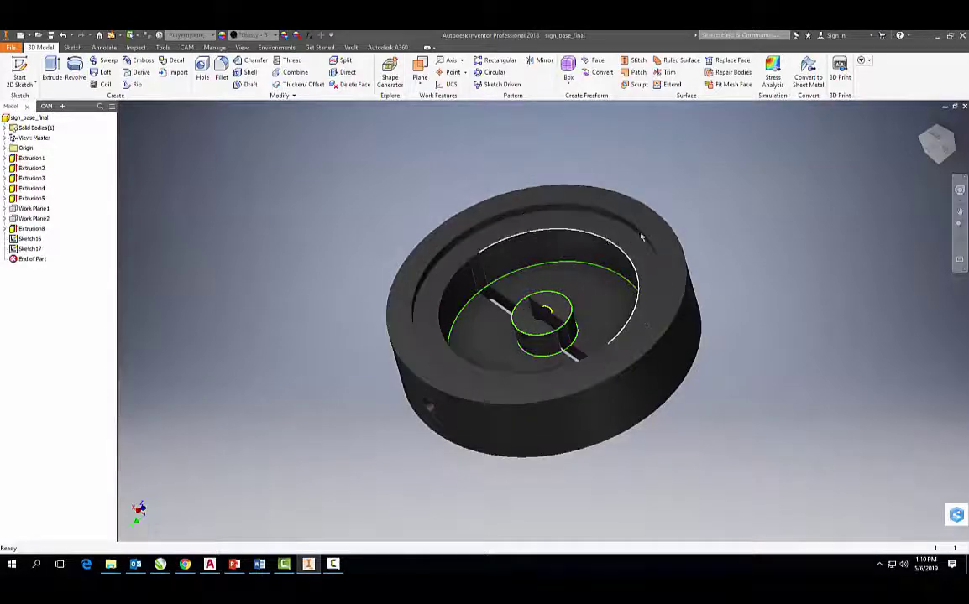
middle_click_drag(741, 197, 594, 88, "shift")
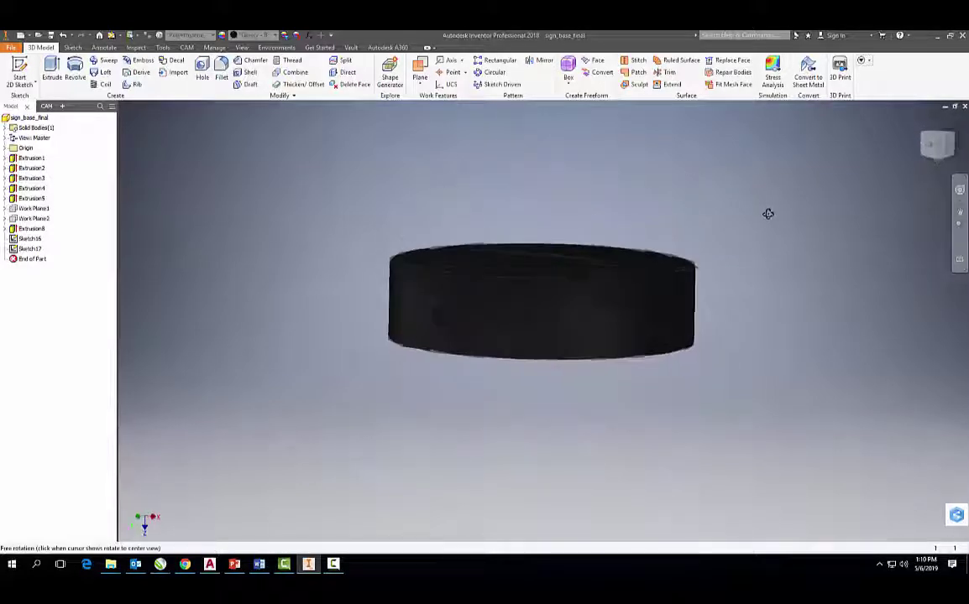